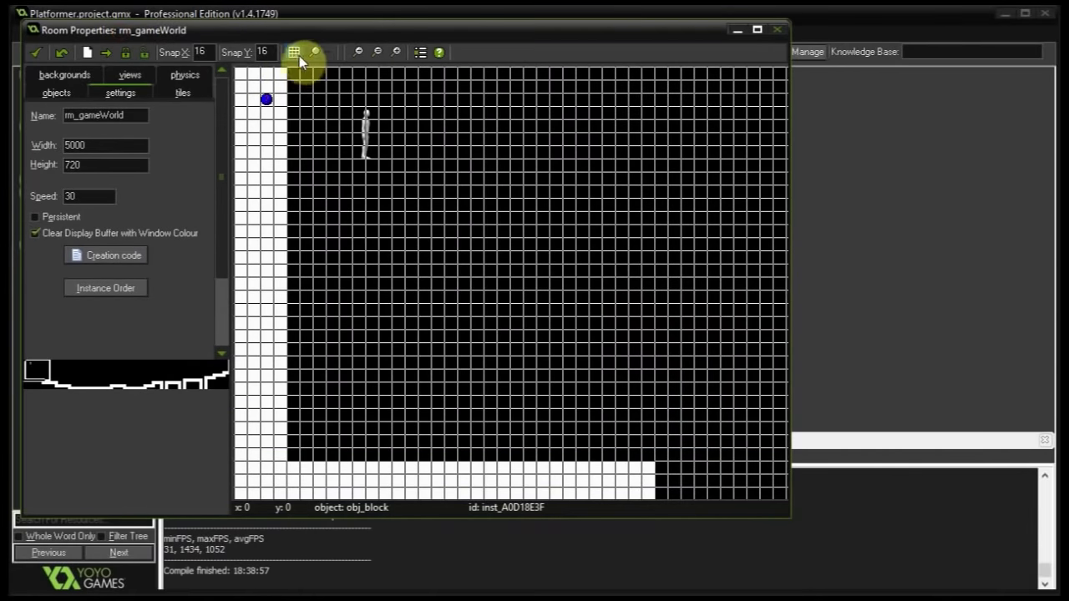
Hide the grid, enlarge the room window and examine the block layout from one end of the room to the other
left_click(294, 53)
left_click_drag(780, 517, 1048, 589)
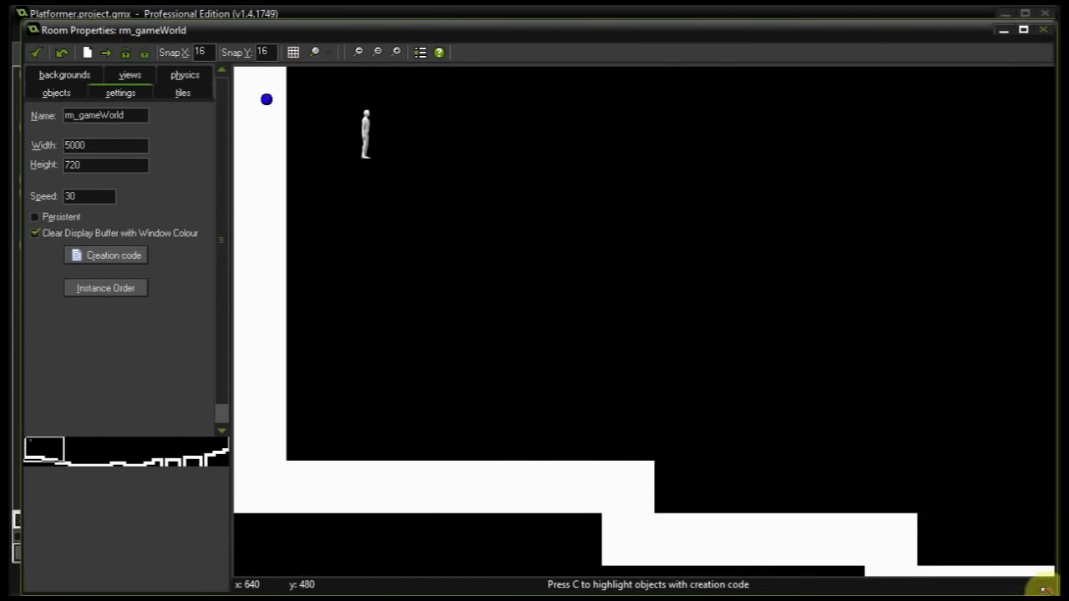
scroll(627, 398, "down", 2)
middle_click_drag(722, 334, 467, 260)
scroll(467, 260, "up", 2)
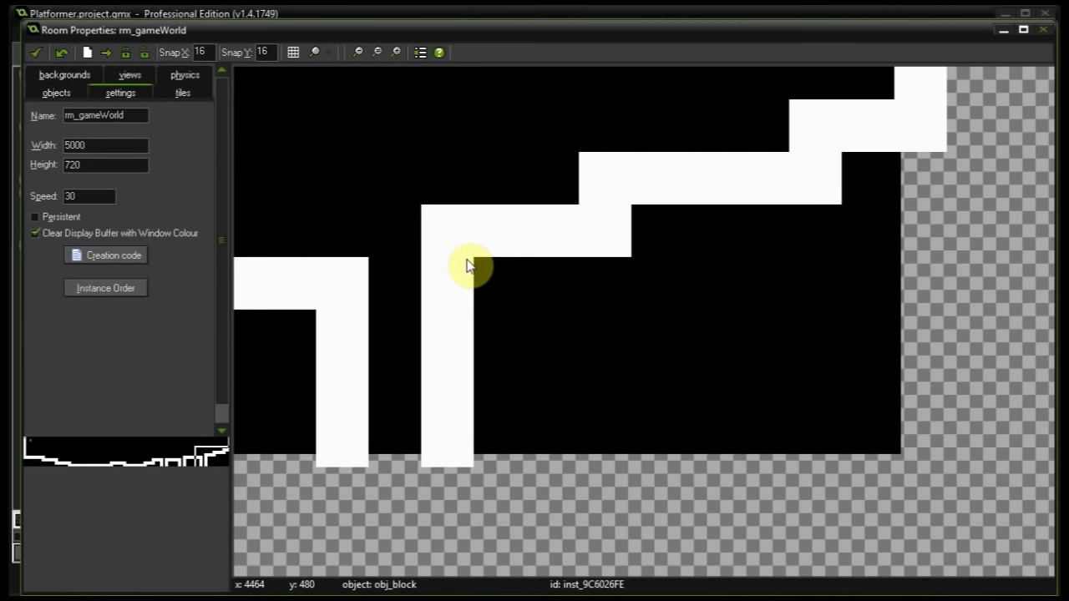
middle_click_drag(467, 260, 843, 333)
scroll(469, 298, "down", 5)
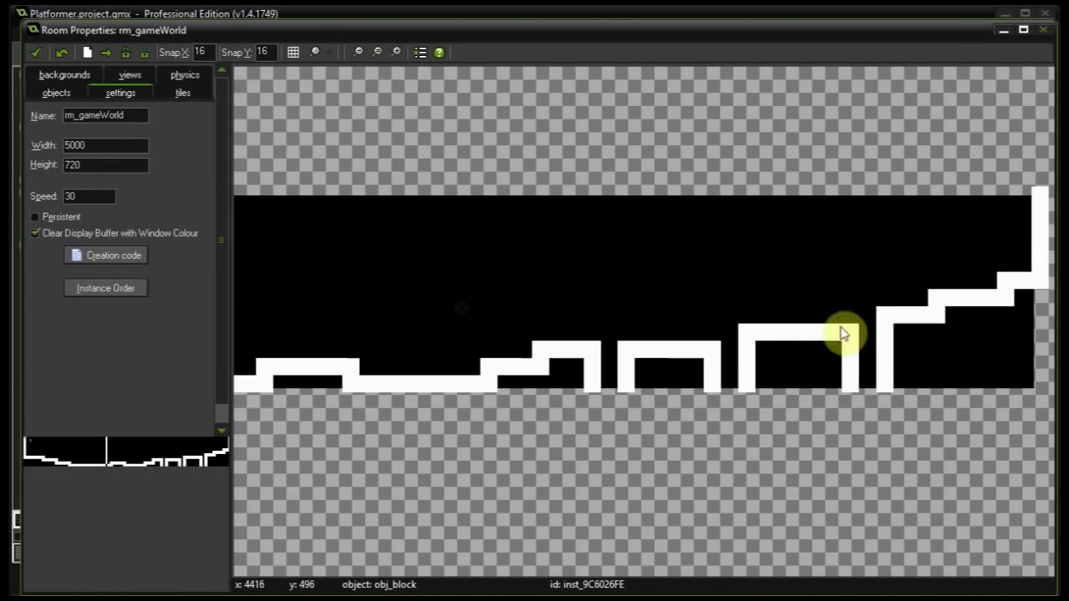
middle_click_drag(468, 303, 902, 294)
scroll(542, 284, "left", 10)
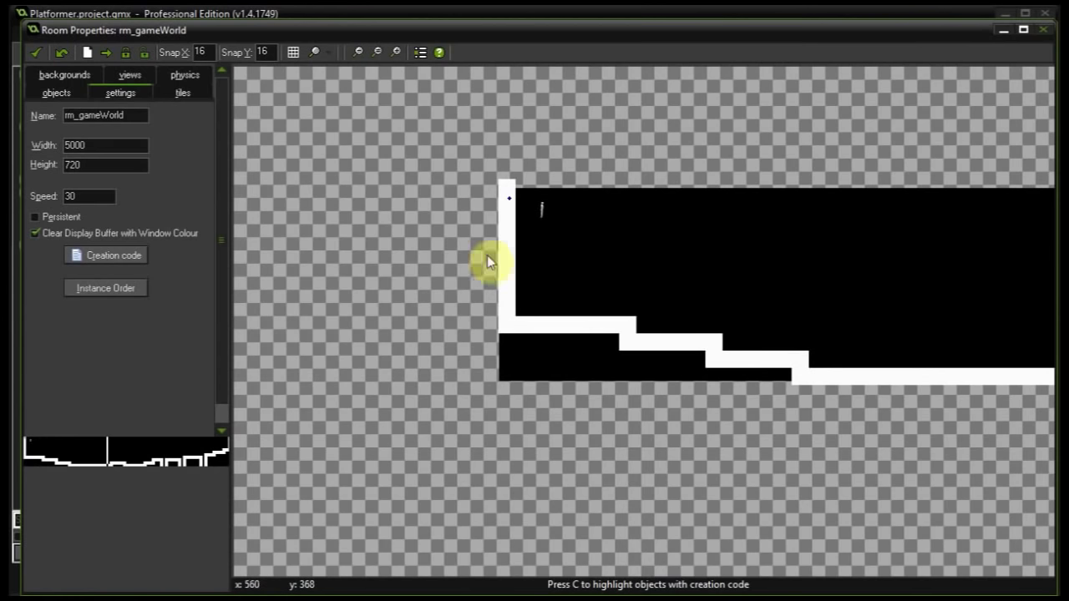
scroll(489, 258, "up", 2)
Review the room's View 0 settings and its visible area, and close the room
left_click(130, 76)
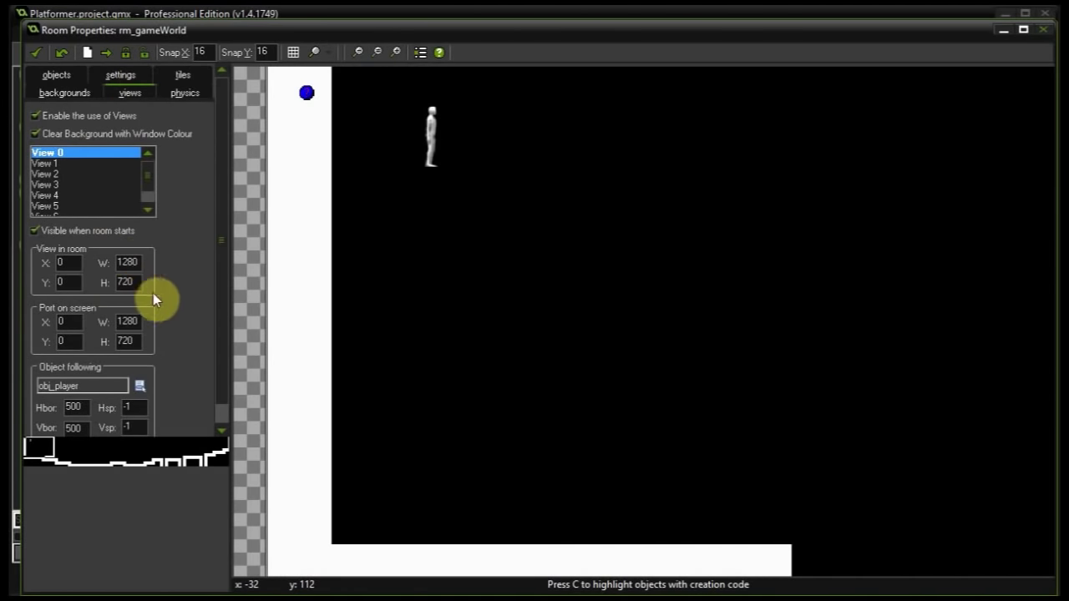
scroll(192, 325, "down", 1)
scroll(657, 345, "down", 2)
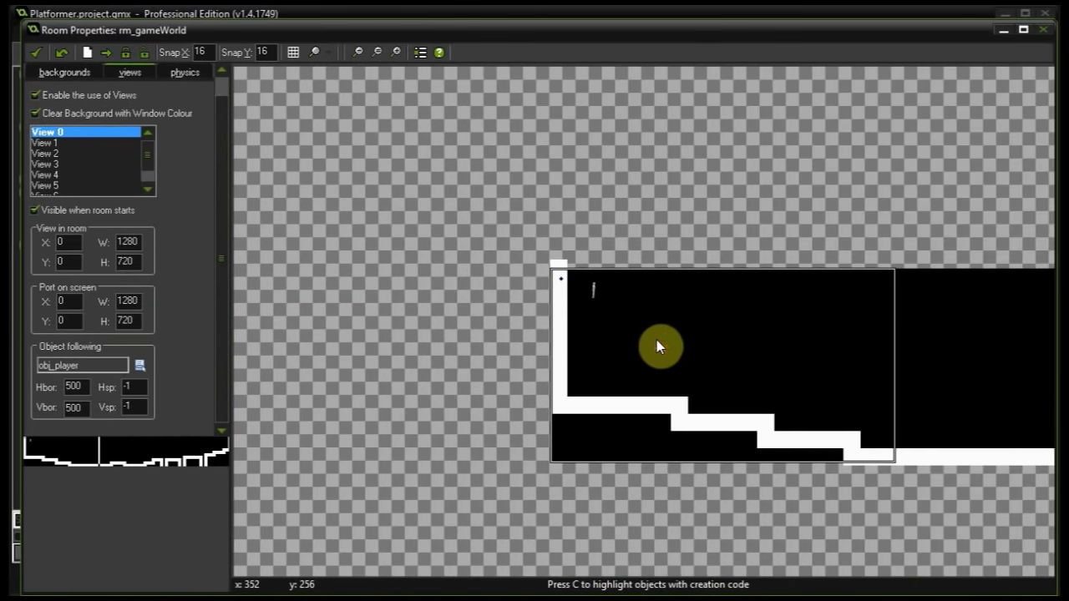
left_click(35, 52)
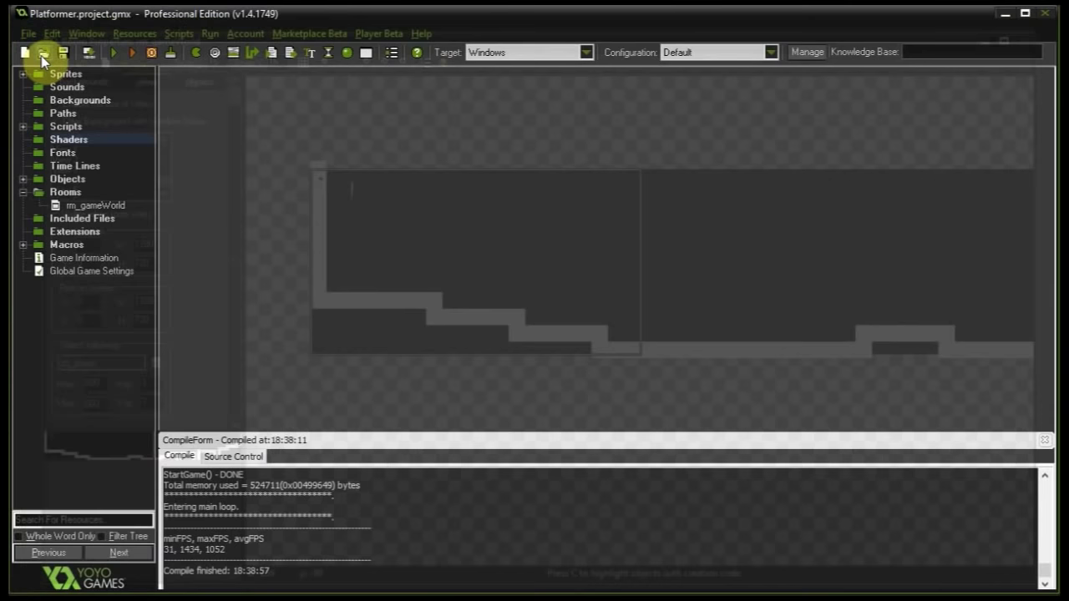
Open the spr_block sprite for editing and delete its existing image
left_click(23, 74)
double_click(81, 153)
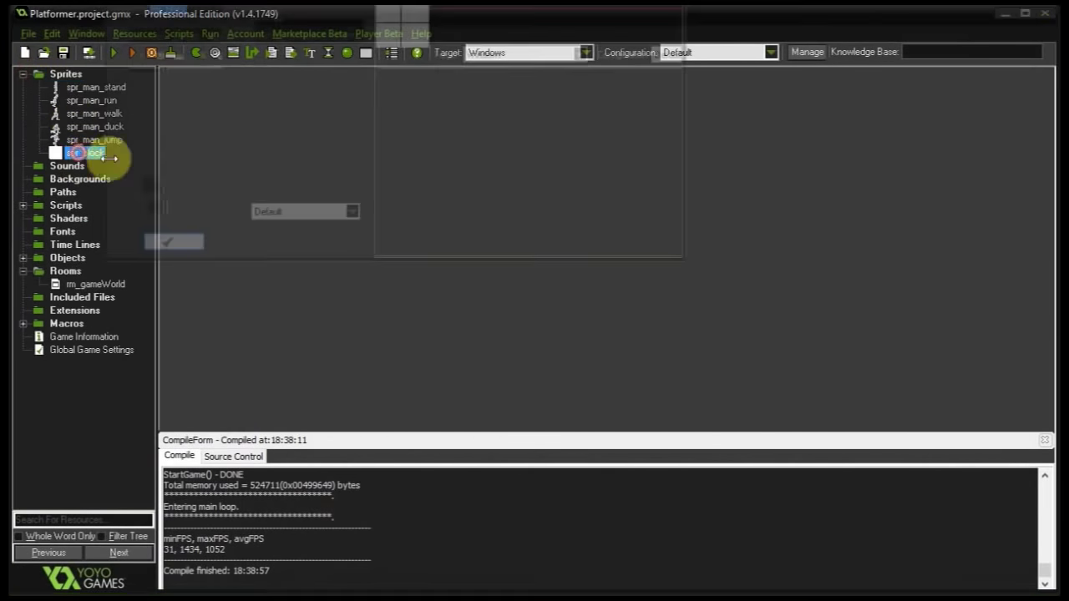
left_click_drag(282, 3, 383, 162)
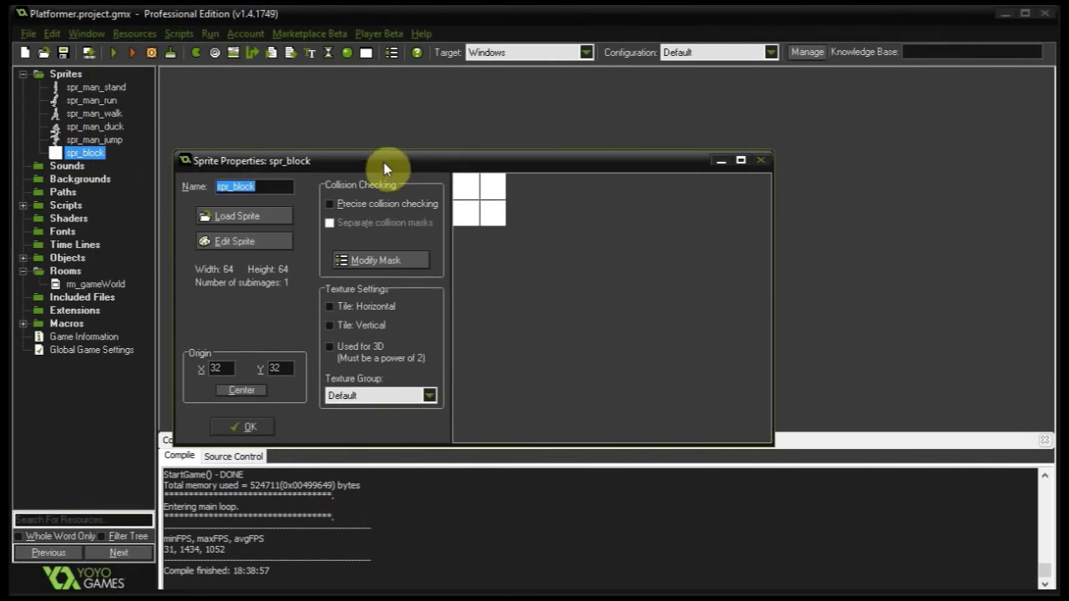
left_click(214, 238)
left_click(370, 112)
key("Delete")
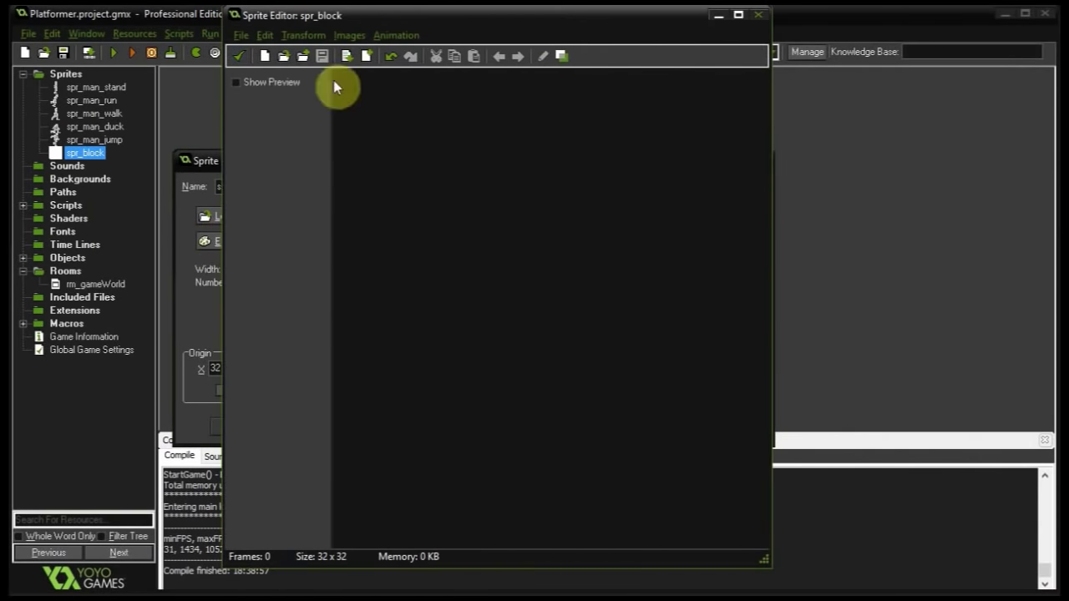
Create a new blank 64 by 64 image for spr_block
left_click(242, 37)
left_click(626, 264)
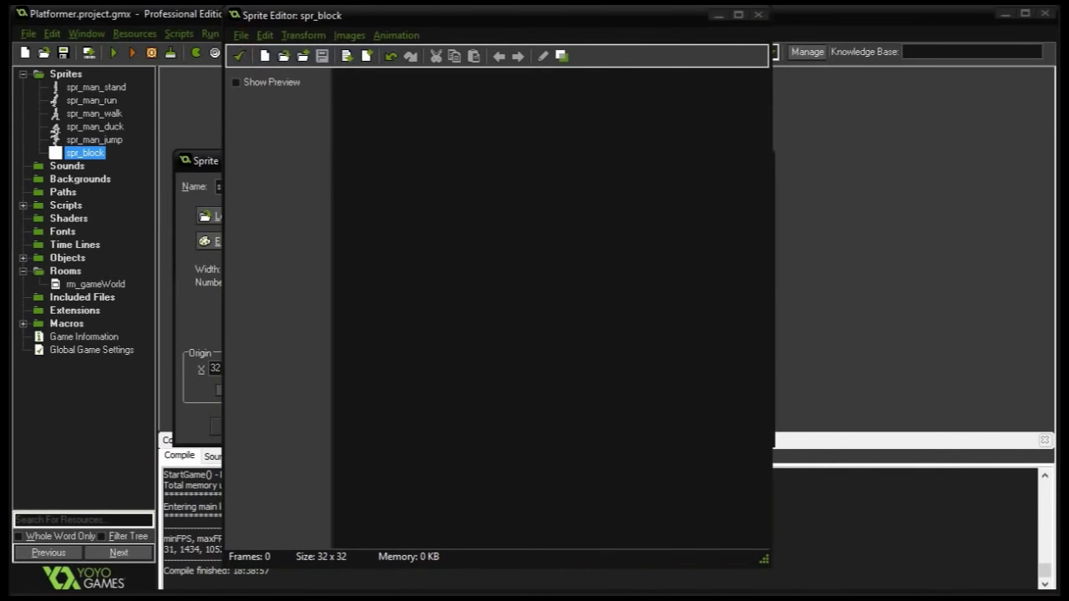
left_click_drag(280, 279, 327, 250)
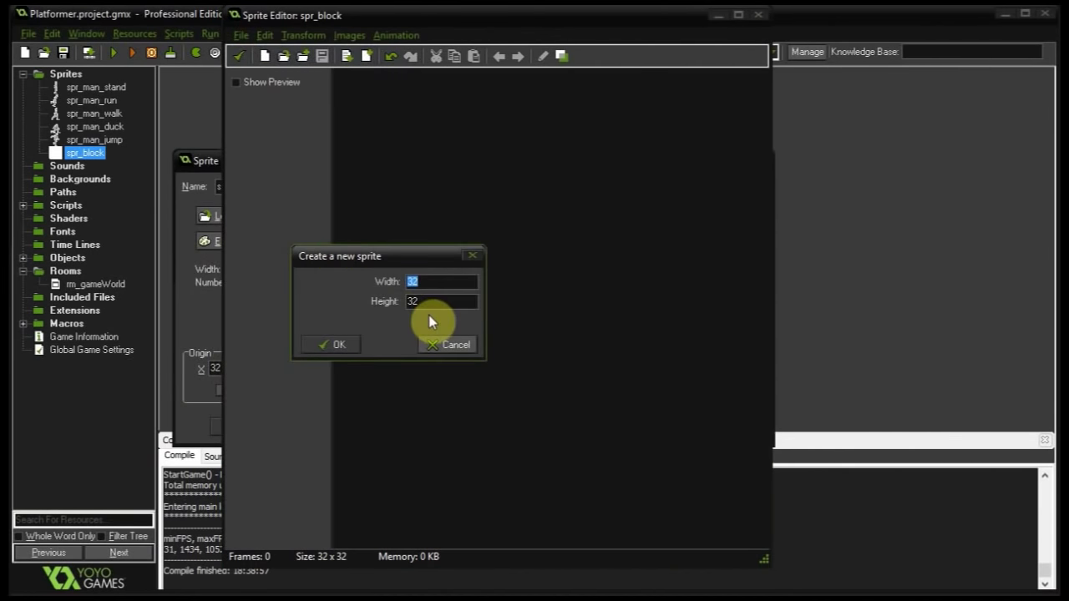
type("6464")
left_click(317, 343)
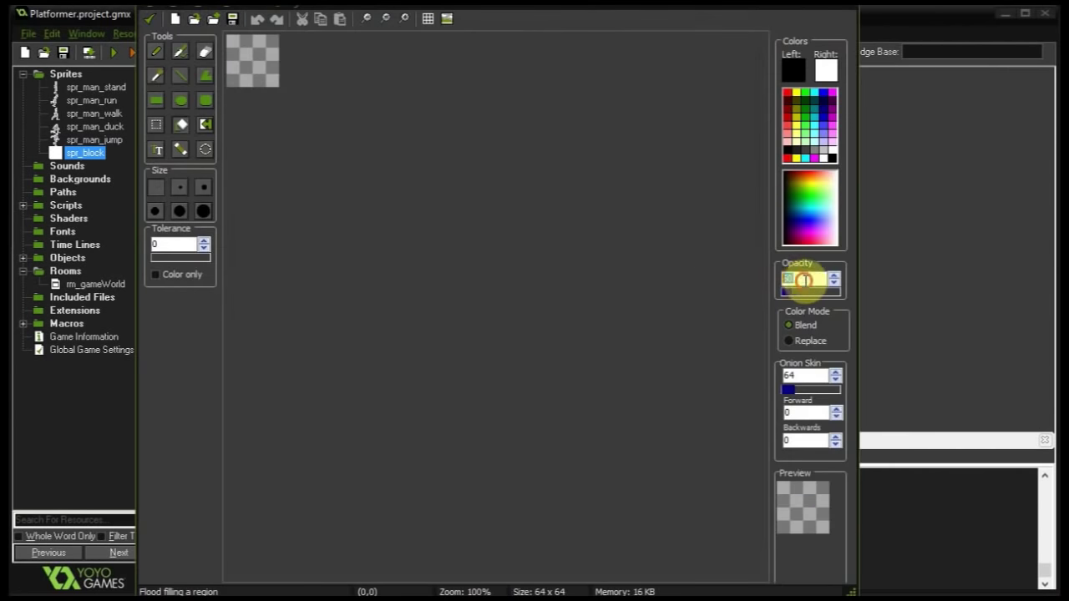
Flood-fill the blank block image with white at opacity 100 and save the sprite
left_click_drag(805, 280, 720, 276)
type("1")
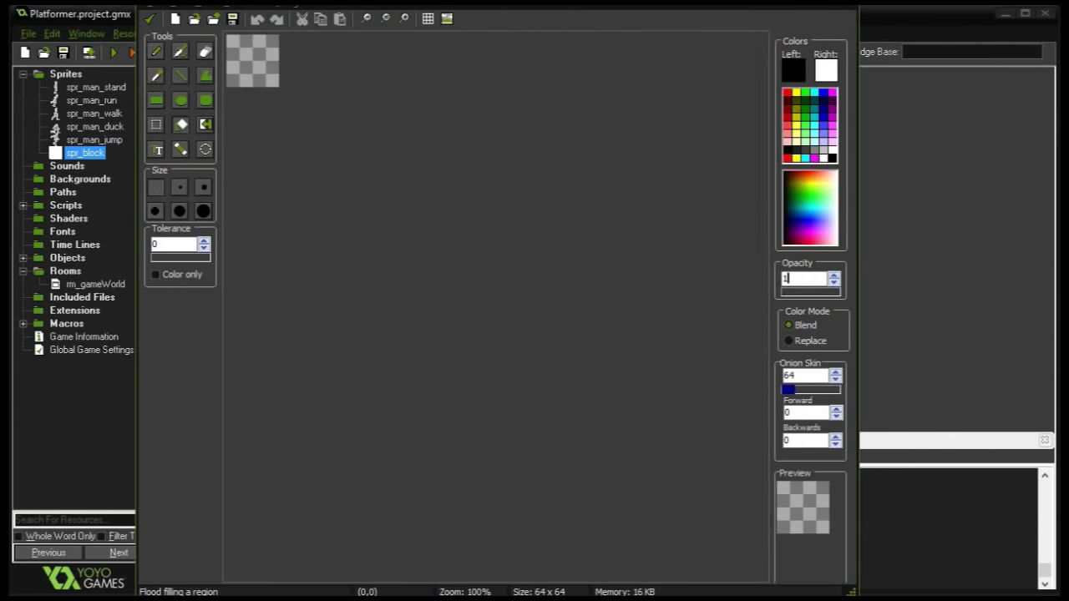
type("00")
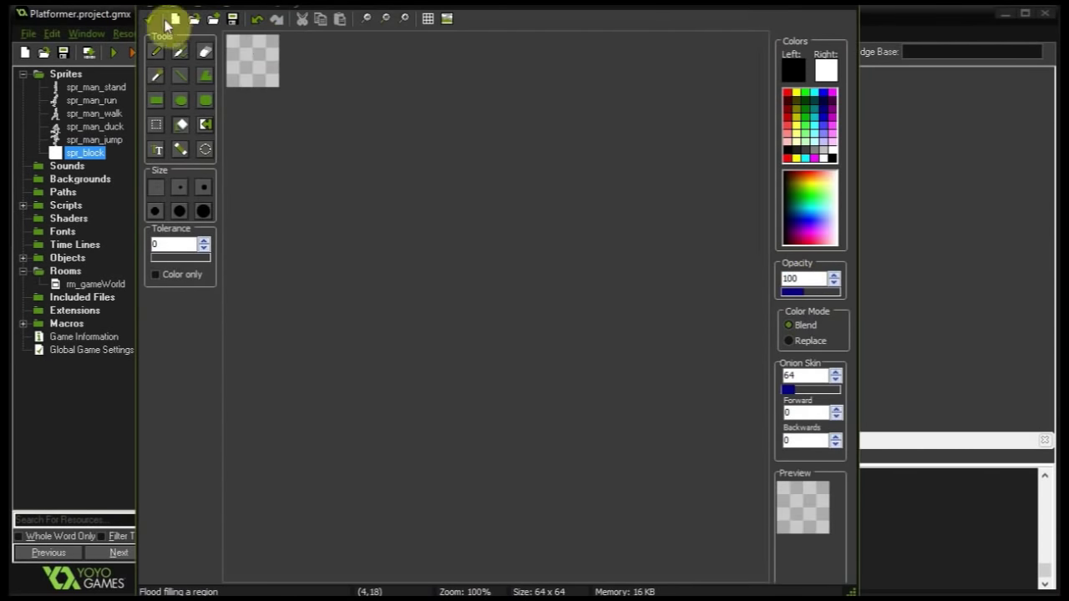
left_click(151, 20)
left_click(239, 57)
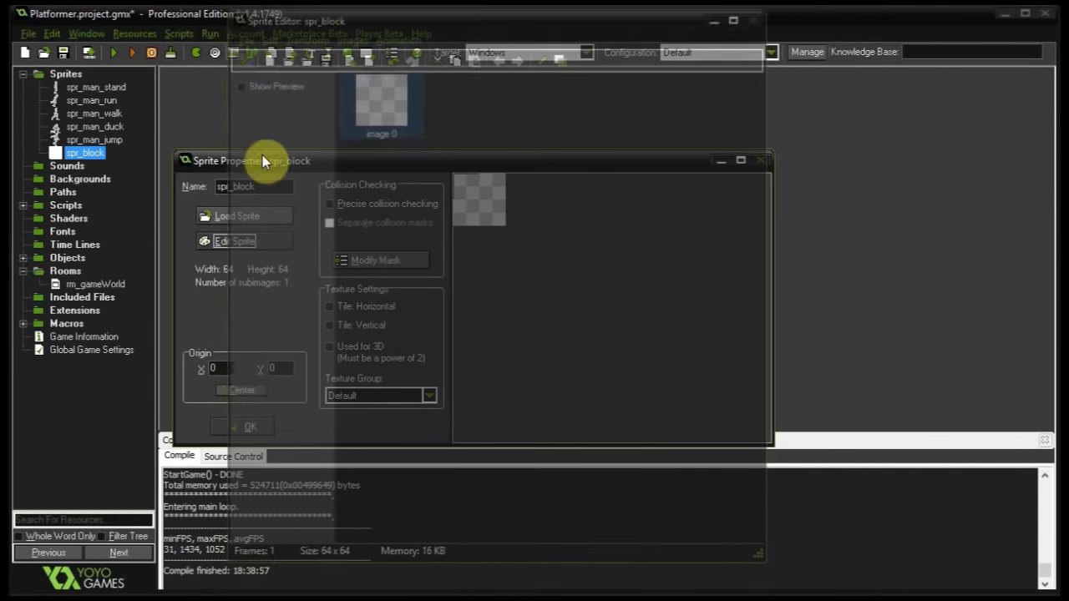
left_click(239, 426)
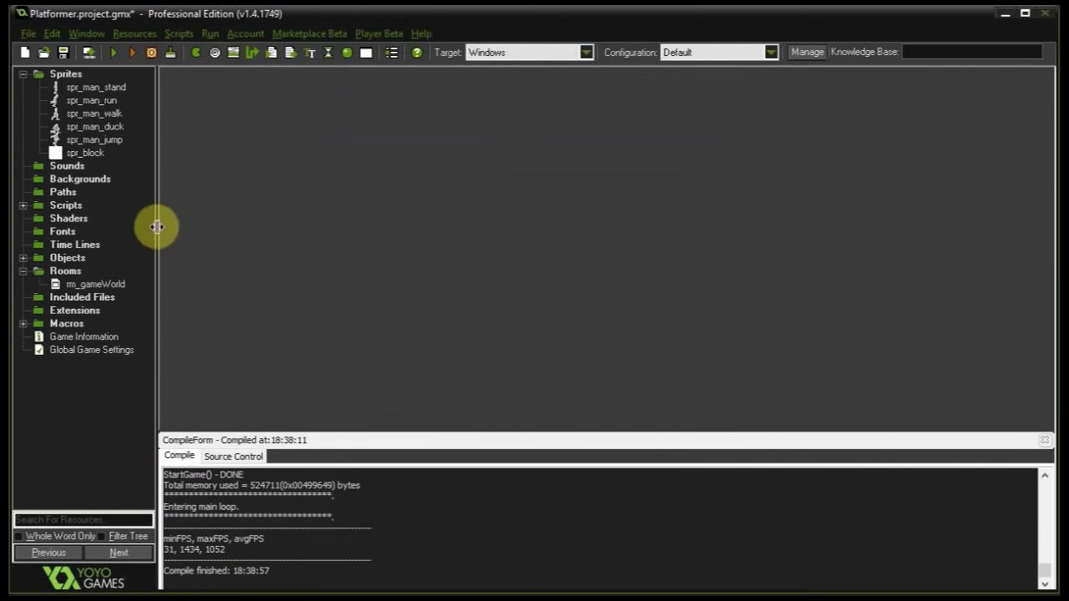
Reopen rm_gameWorld without the grid, inspect the translucent blocks along the ground, and close the room
double_click(96, 284)
left_click(293, 52)
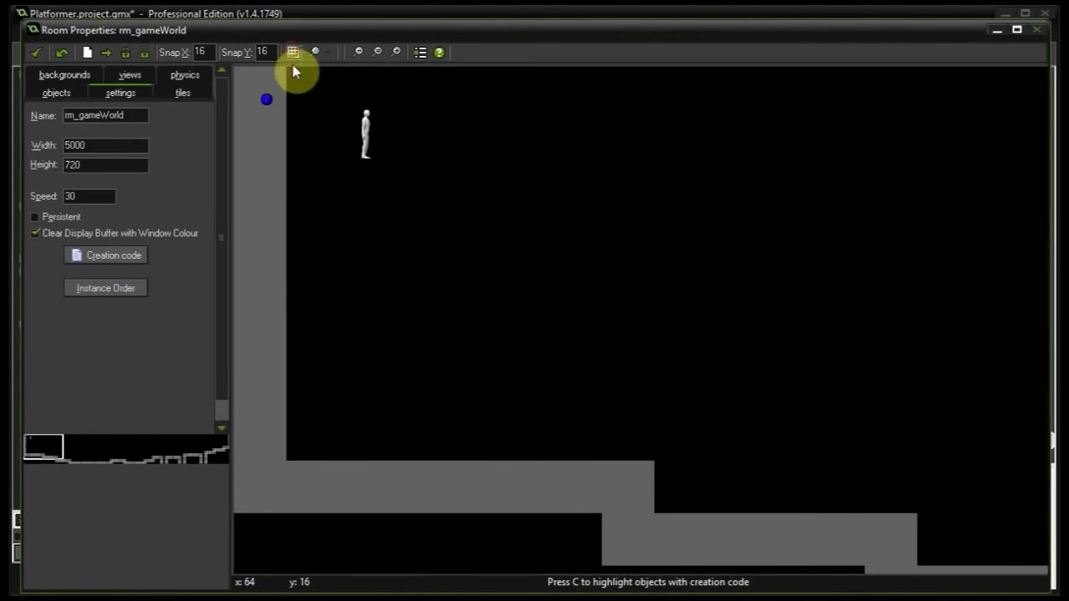
middle_click_drag(293, 309, 368, 152)
middle_click_drag(777, 376, 293, 313)
middle_click_drag(785, 388, 676, 373)
scroll(676, 373, "right", 15, "shift")
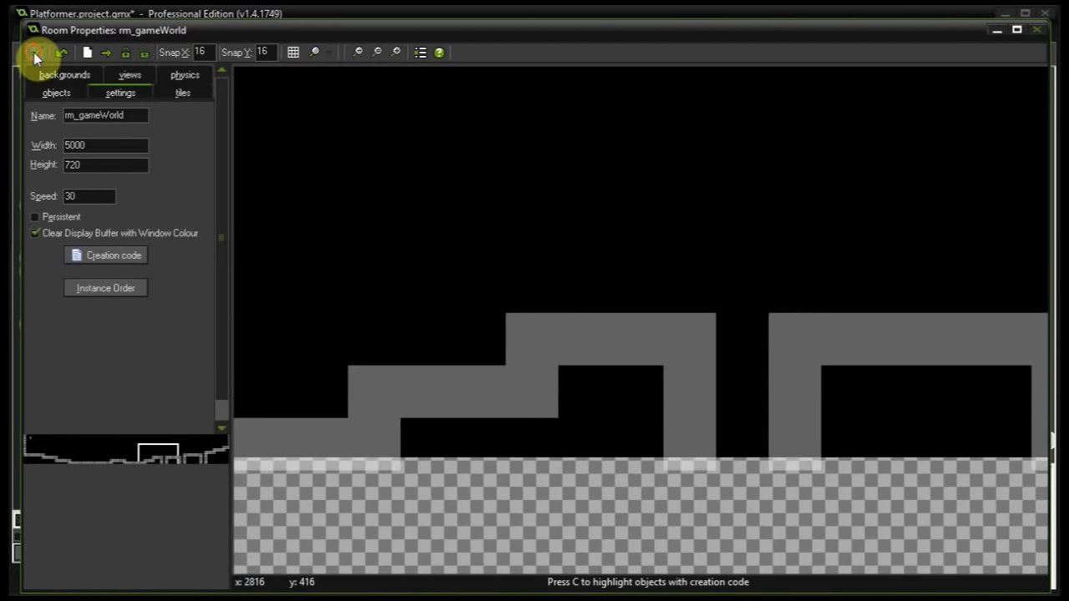
left_click(35, 52)
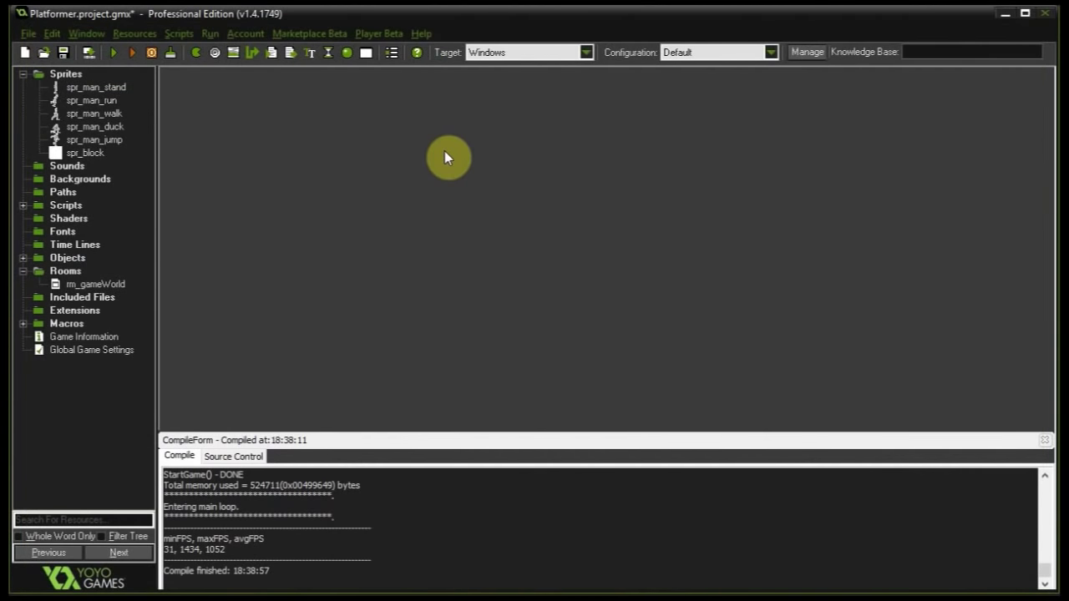
Create a background used as a tile set, with horizontal and vertical texture tiling turned off
right_click(142, 181)
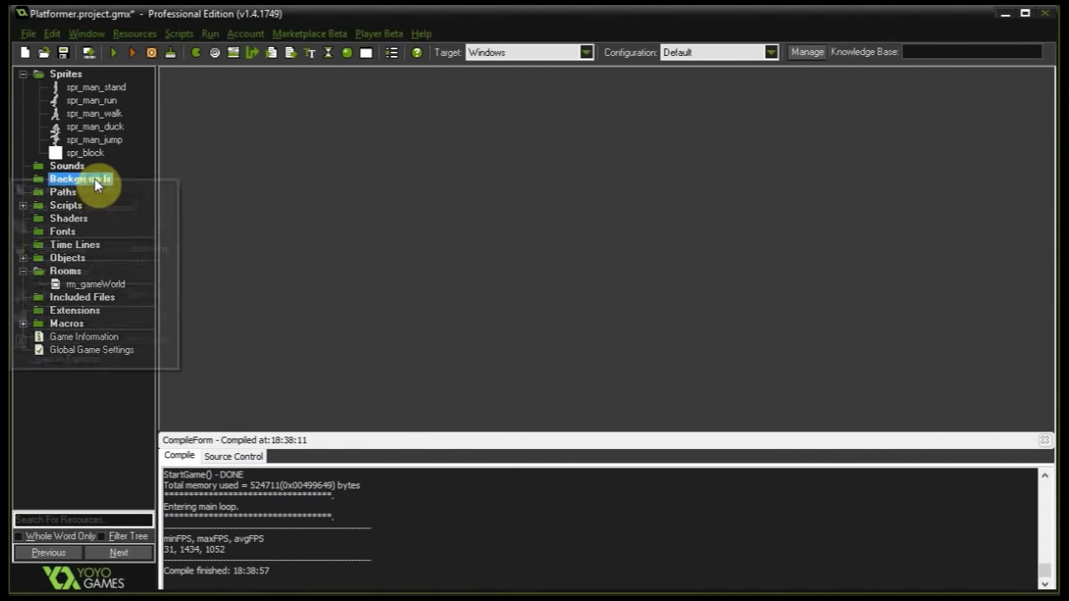
left_click(86, 189)
left_click_drag(197, 38, 316, 97)
left_click(229, 225)
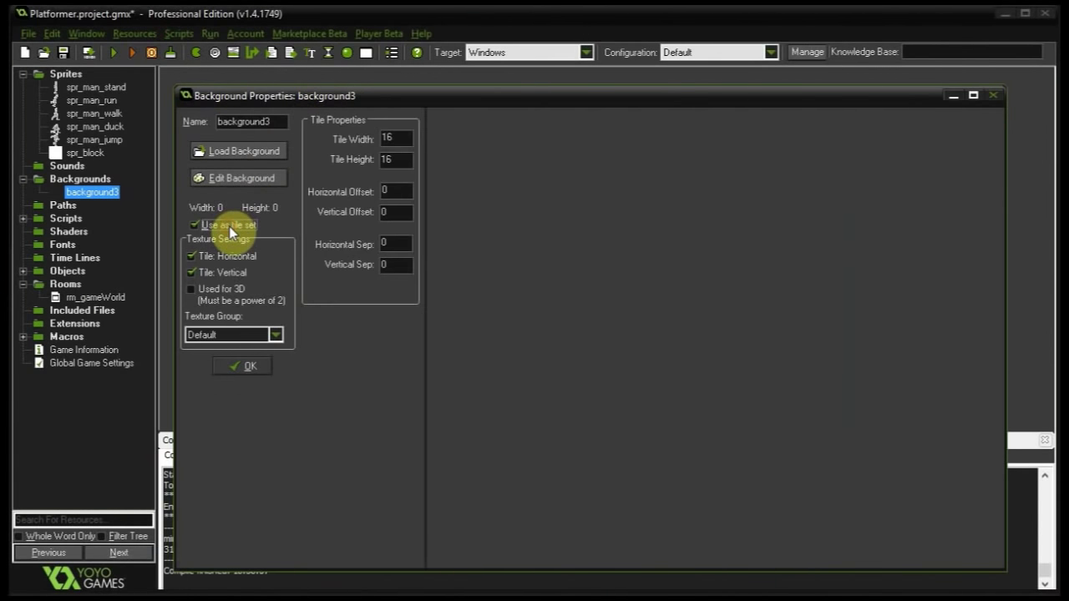
left_click(224, 256)
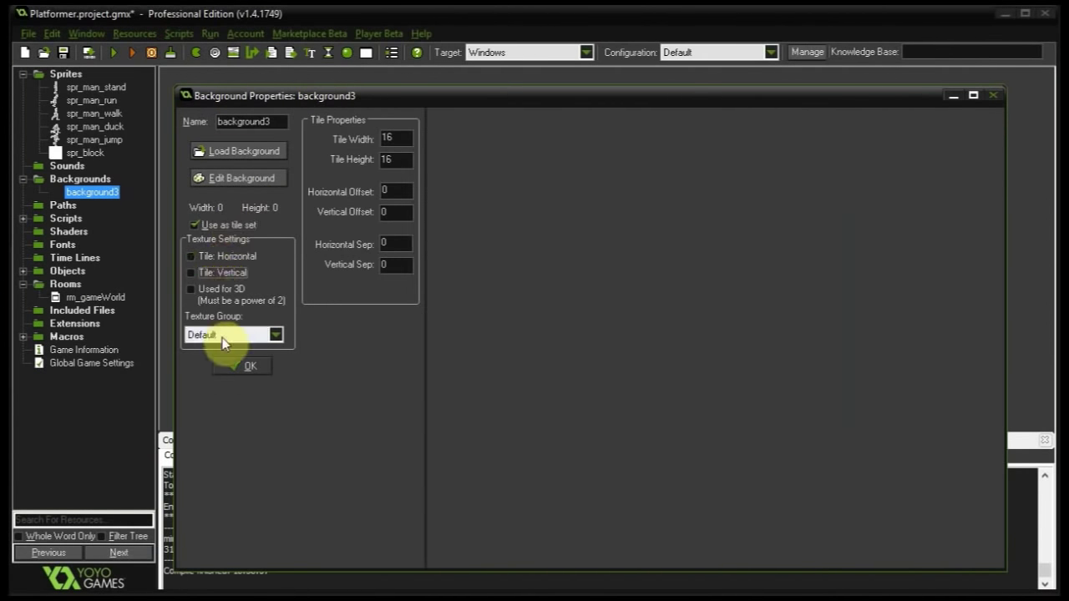
Load tileset.png from the Tileset folder as the new background's image
left_click(236, 151)
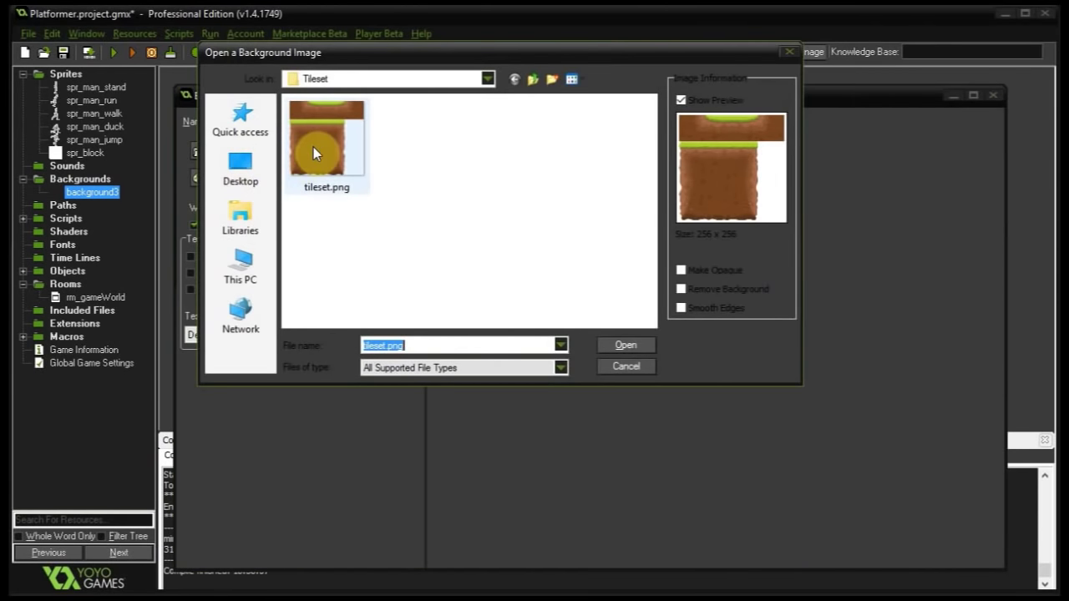
left_click(488, 209)
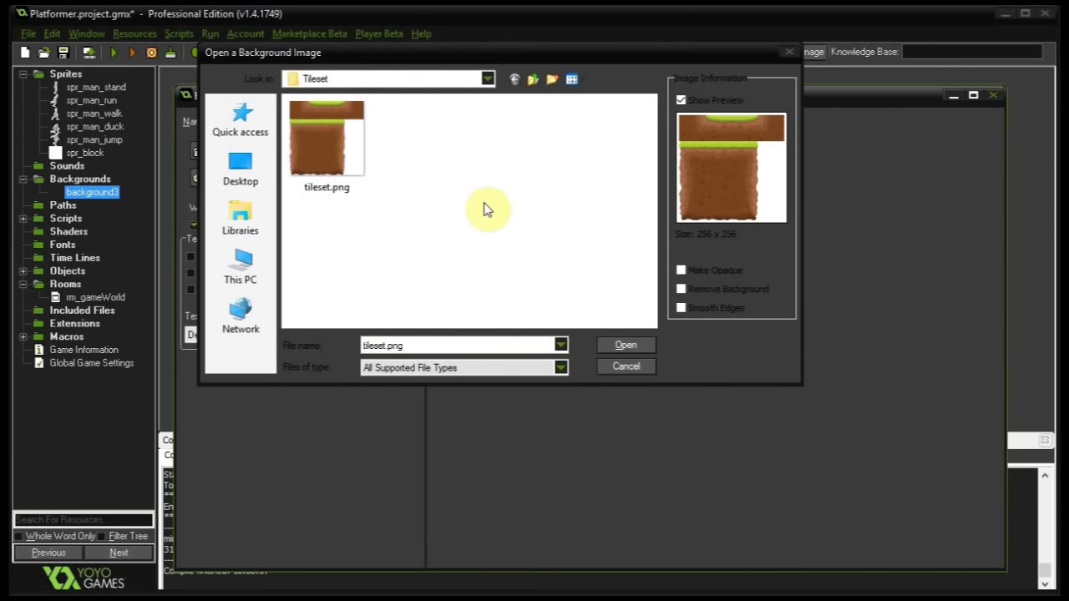
double_click(353, 149)
Set the tile width and tile height to 64 and save the background
double_click(399, 135)
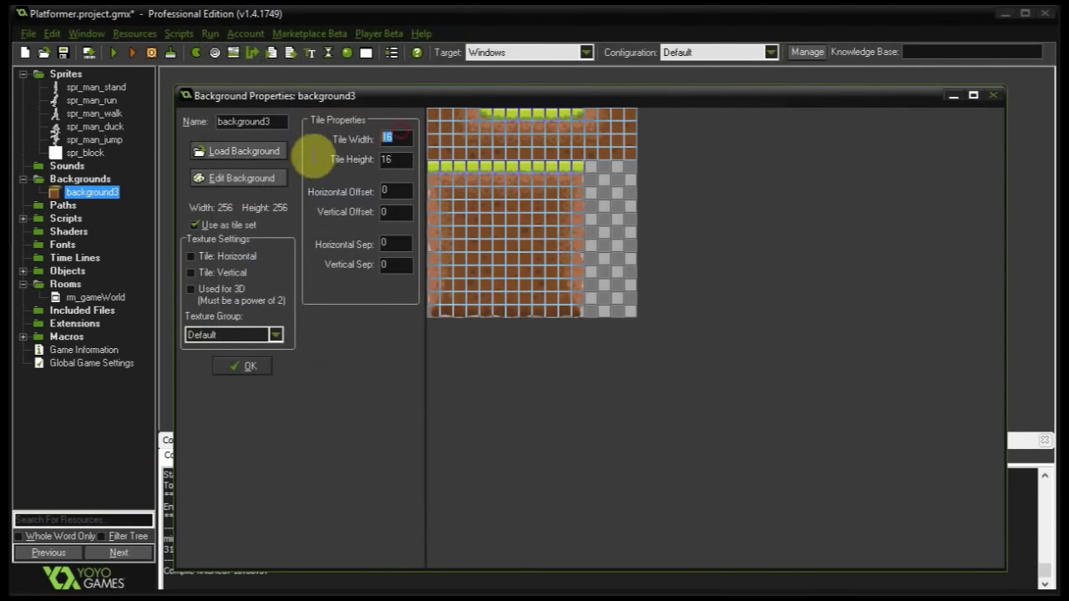
type("64")
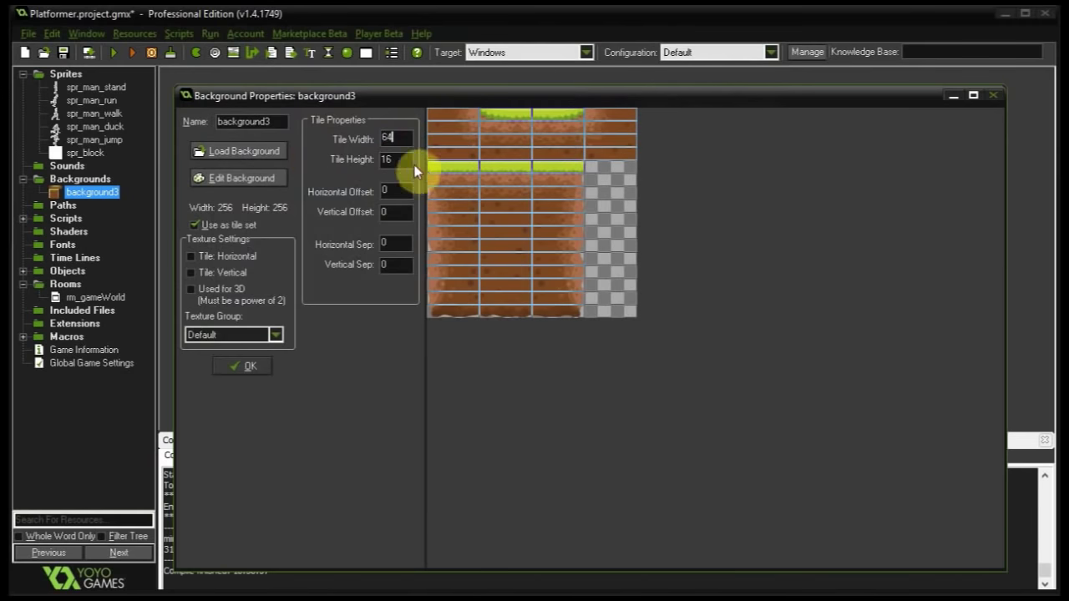
double_click(399, 159)
type("64")
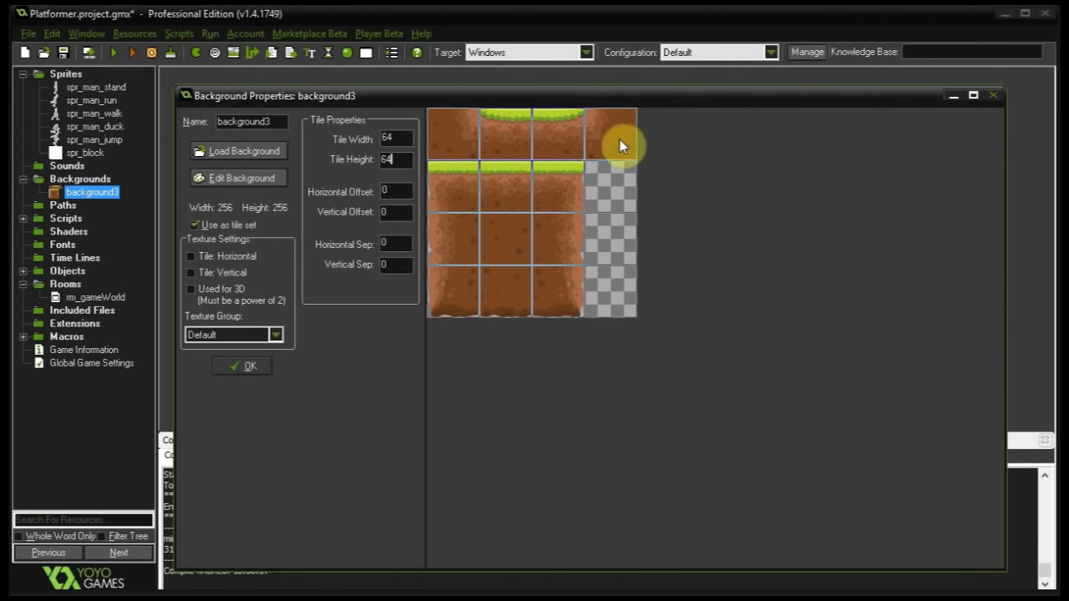
left_click(240, 367)
Rename the new background as tset_ground
right_click(92, 193)
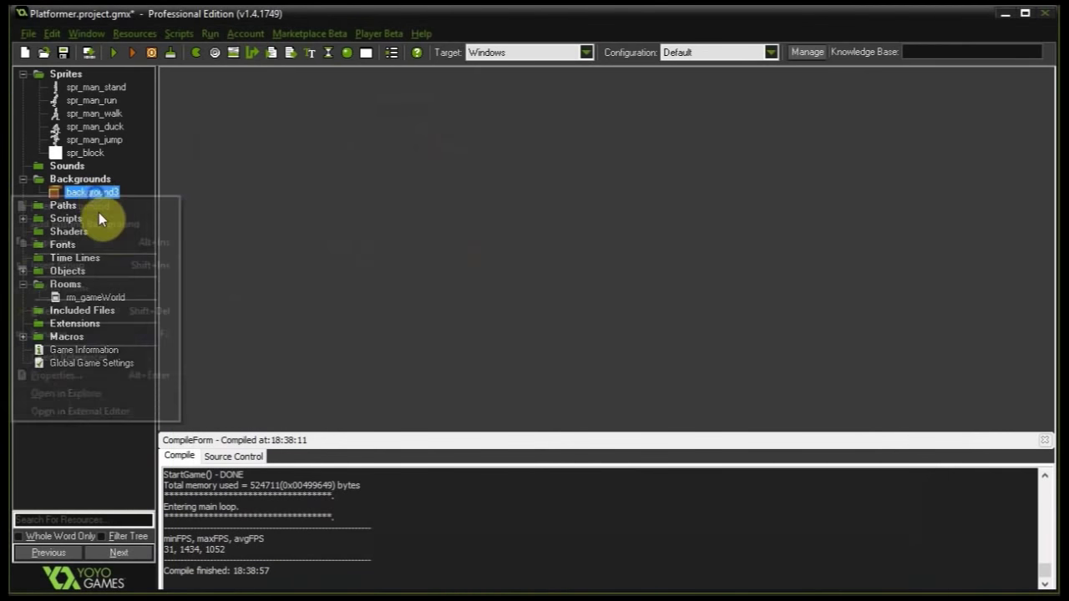
left_click(102, 337)
type("tset")
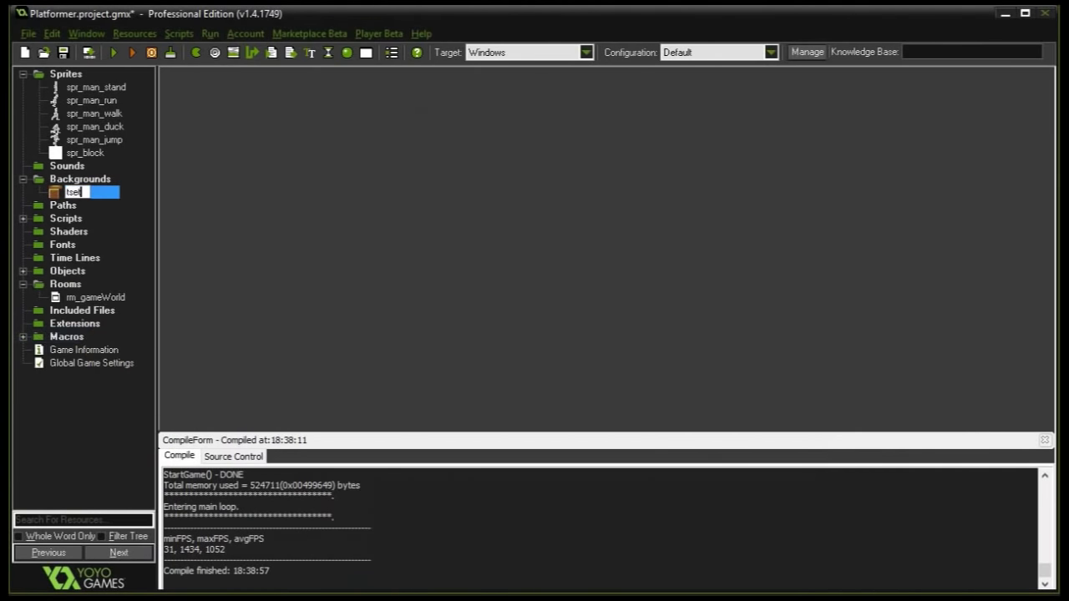
type("_ground")
left_click(100, 456)
Open rm_gameWorld and hide its grid
double_click(95, 297)
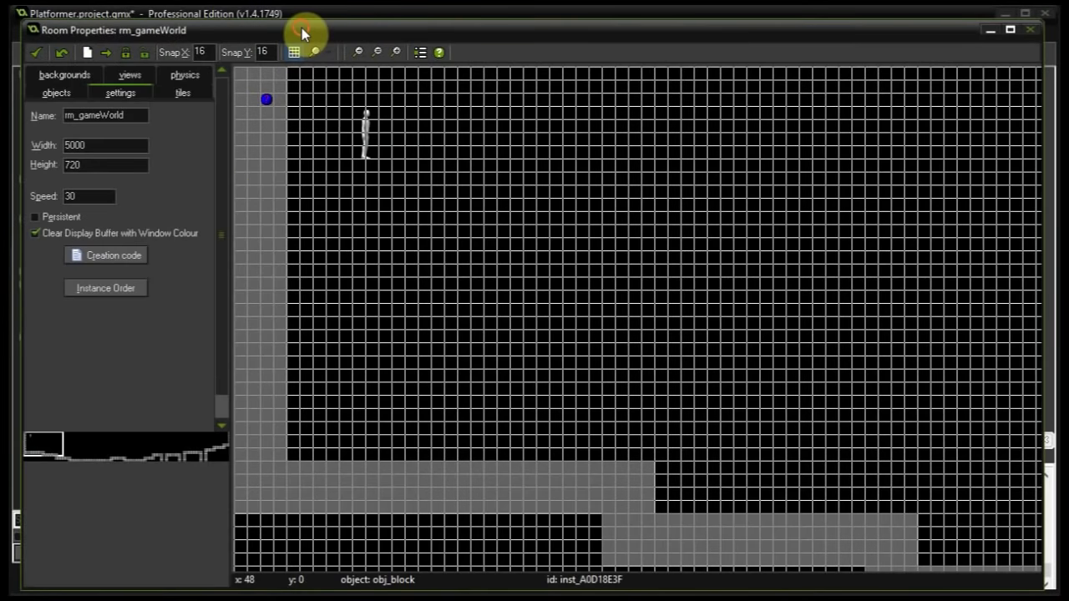
left_click_drag(302, 27, 288, 19)
scroll(317, 67, "down", 2, "ctrl")
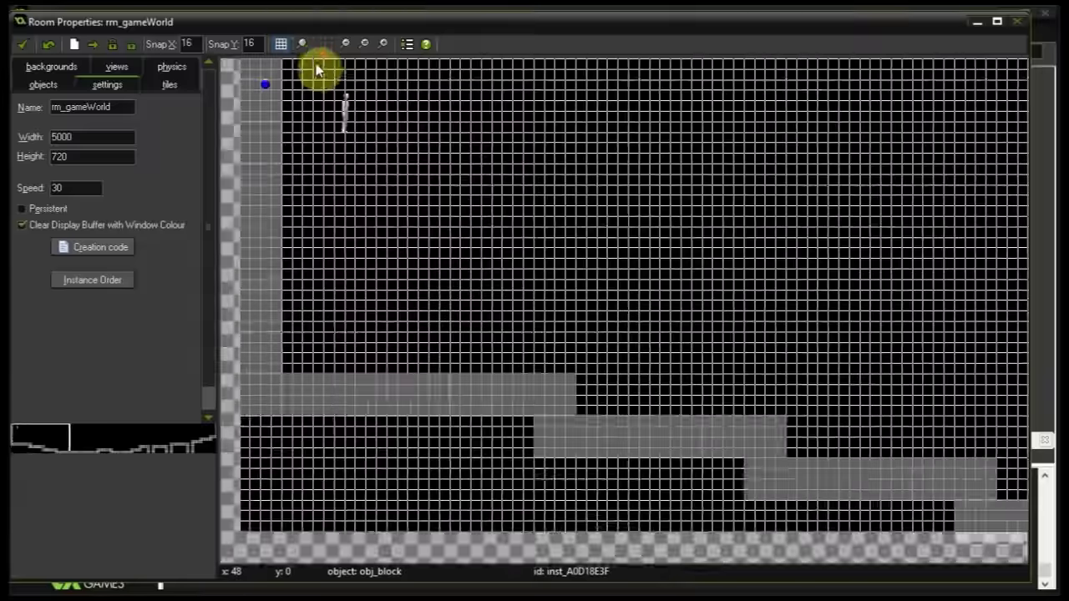
scroll(300, 125, "down", 3)
left_click(281, 45)
scroll(354, 210, "up", 3)
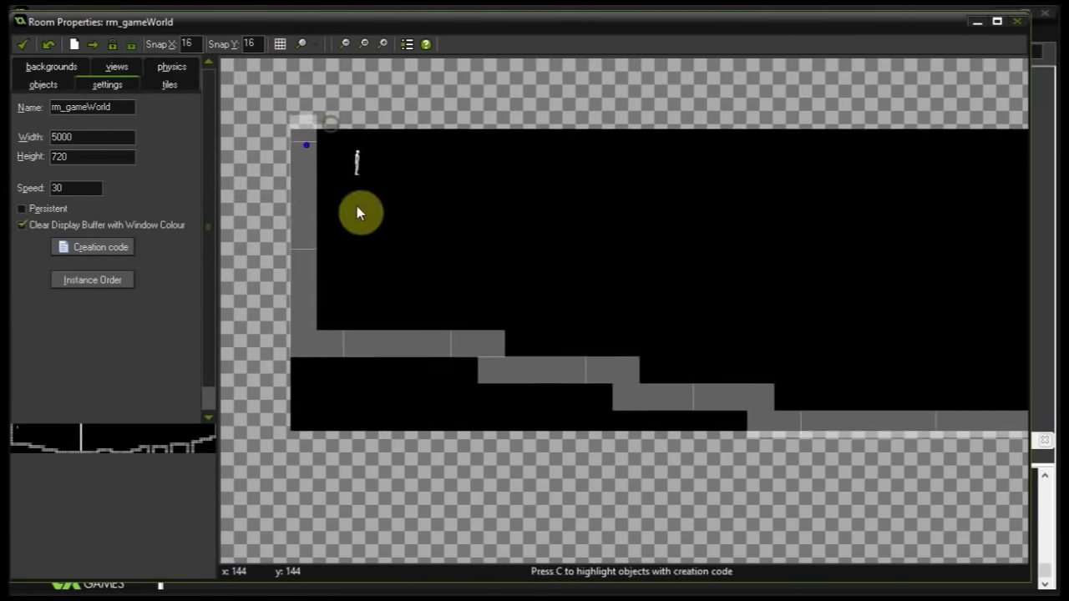
Open the room's tile settings and examine the collision block layout from the starting wall to the far platforms
left_click(171, 86)
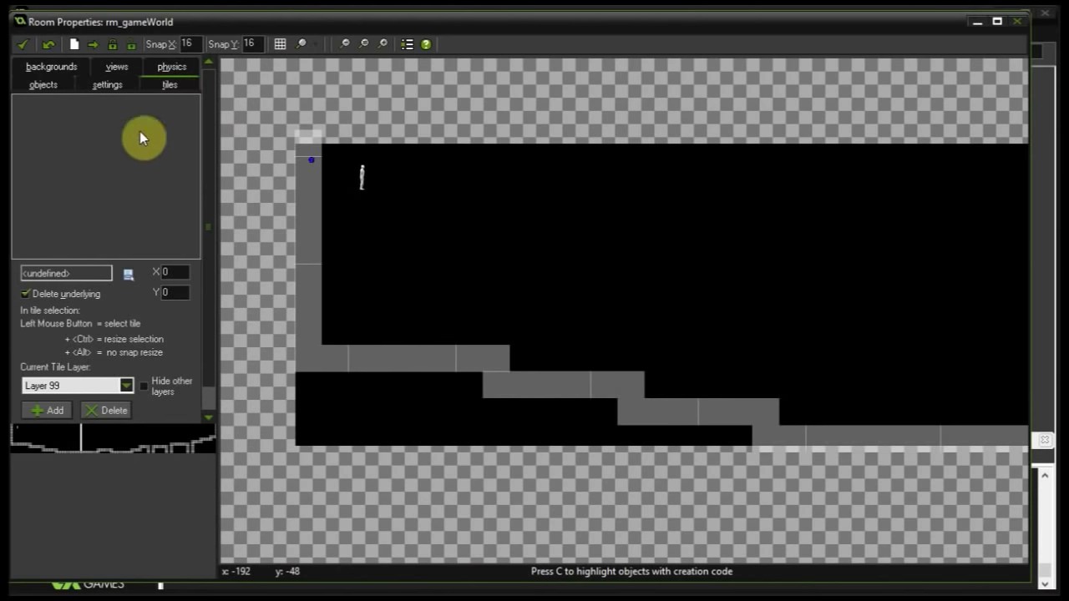
middle_click_drag(637, 287, 420, 249)
middle_click_drag(705, 275, 378, 273)
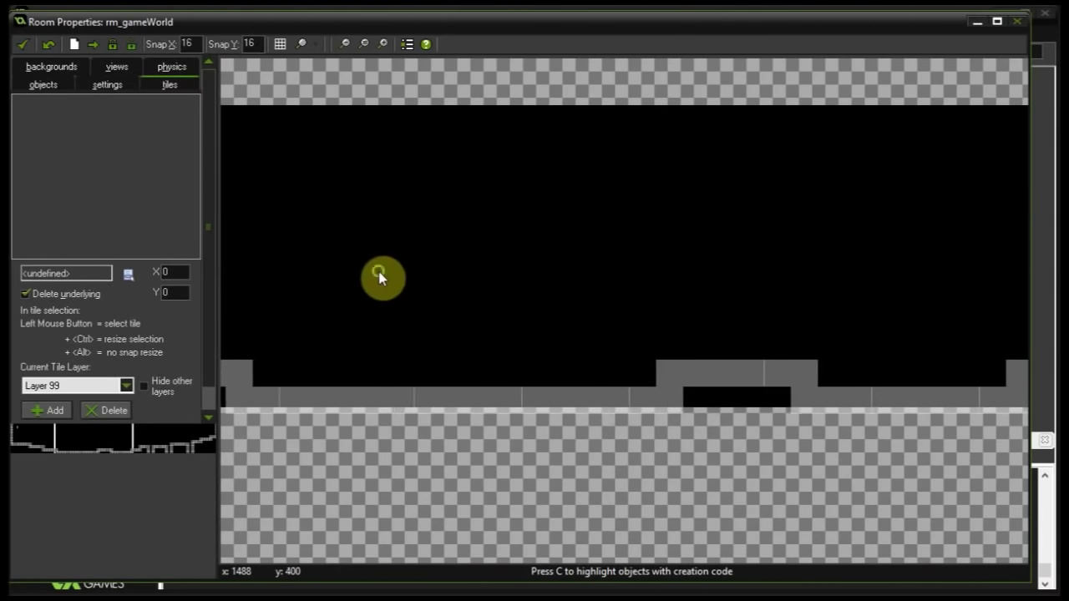
scroll(580, 403, "up", 1)
scroll(817, 377, "down", 3)
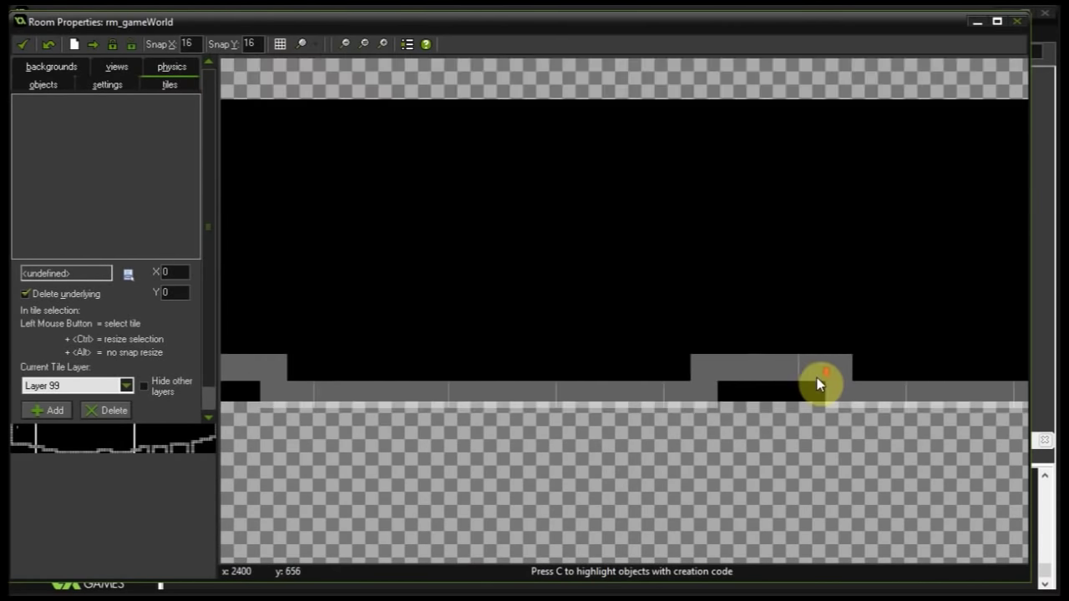
middle_click_drag(863, 352, 411, 301)
scroll(666, 299, "up", 4)
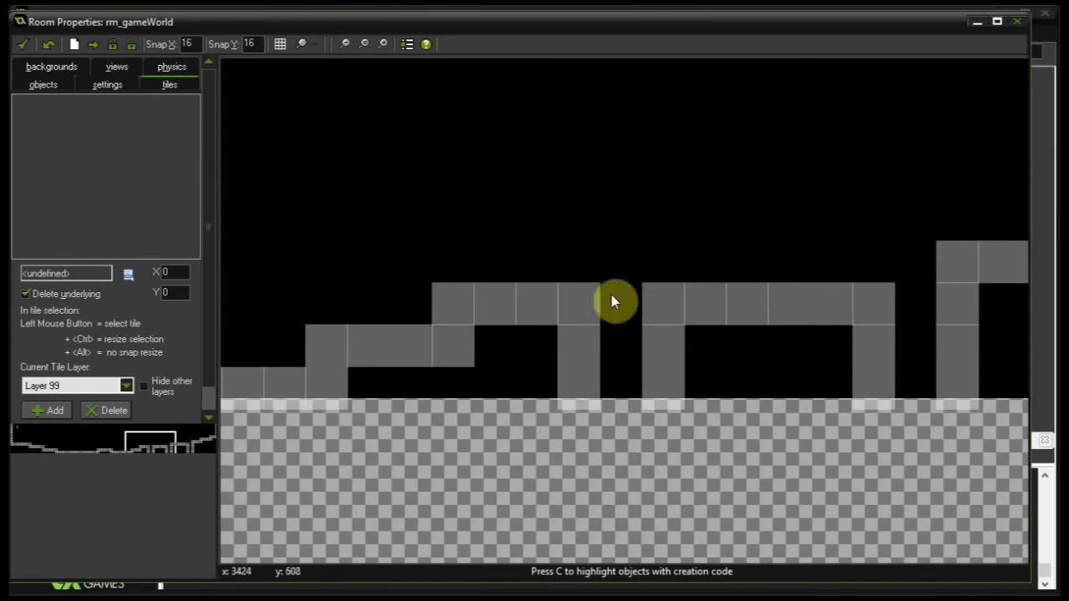
middle_click_drag(644, 265, 312, 289)
middle_click_drag(760, 267, 582, 348)
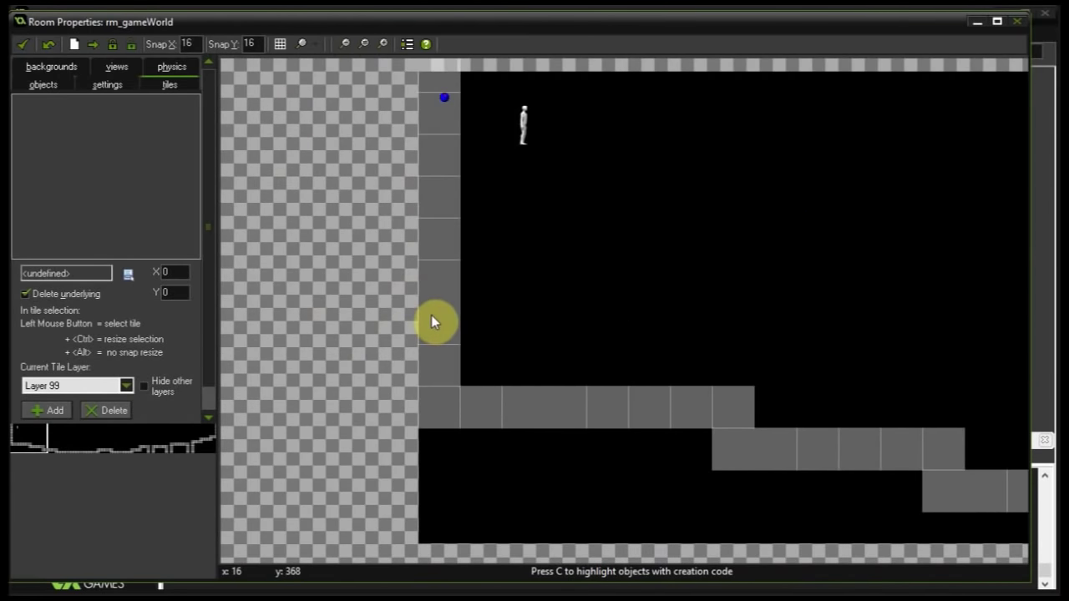
scroll(493, 305, "down", 1)
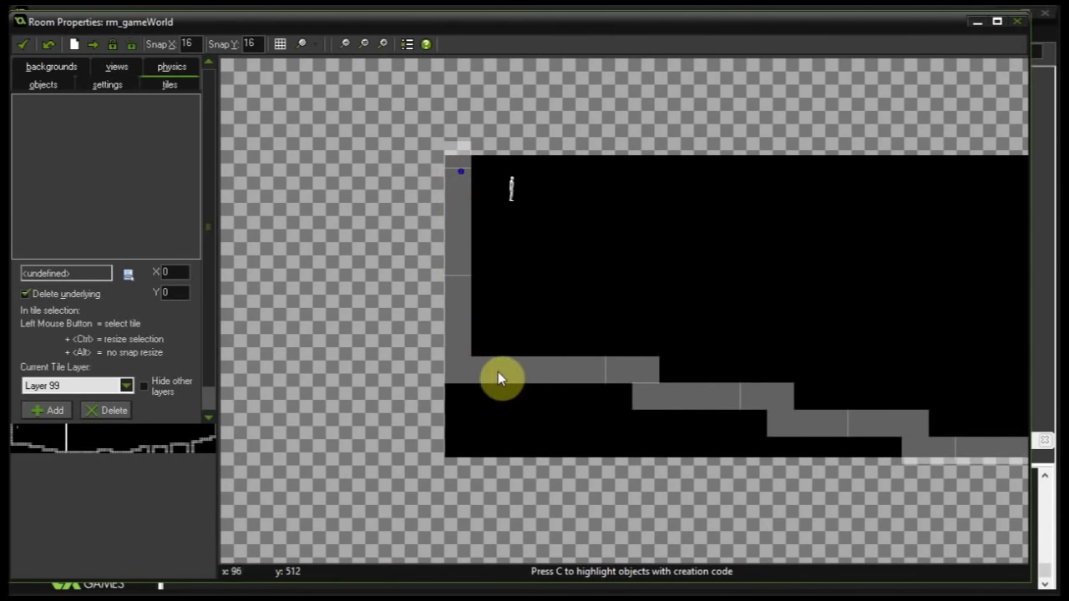
middle_click_drag(593, 356, 327, 295)
middle_click_drag(400, 372, 633, 358)
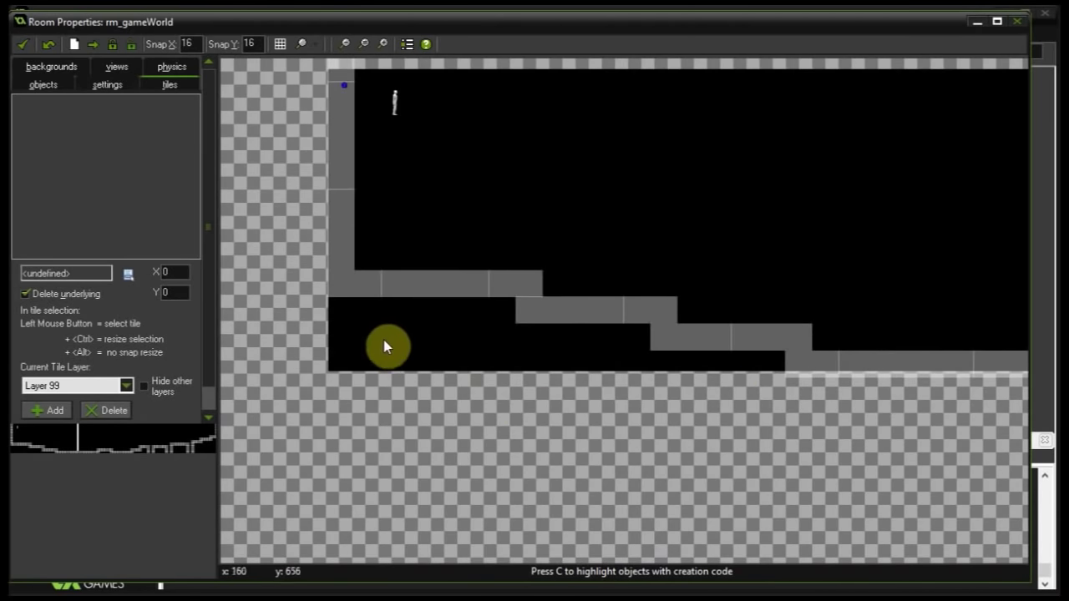
middle_click_drag(739, 330, 258, 291)
middle_click_drag(833, 301, 242, 292)
middle_click_drag(706, 270, 505, 306)
middle_click_drag(665, 288, 501, 255)
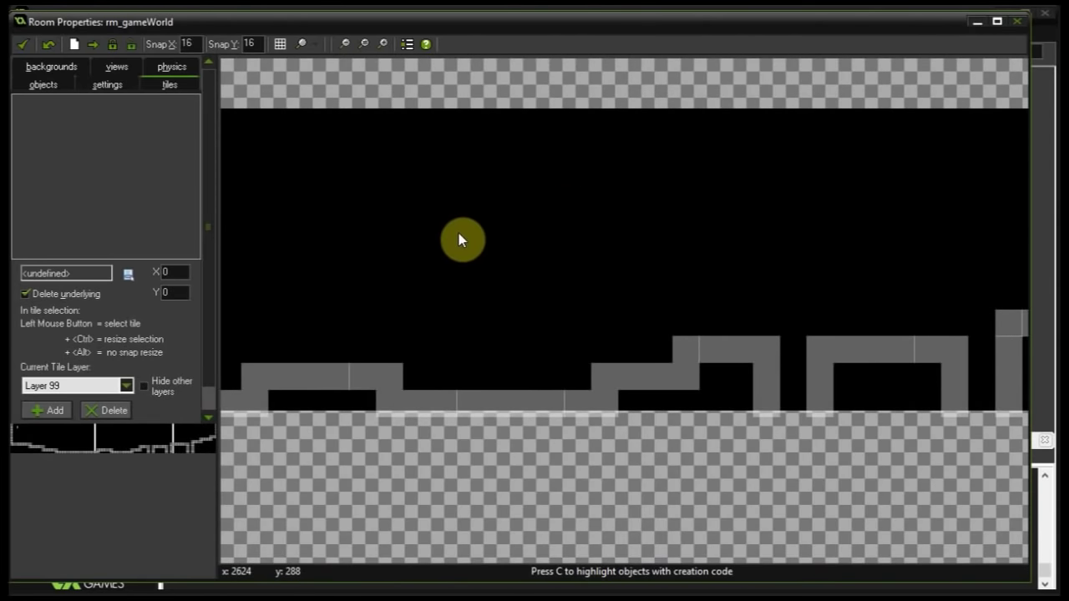
Choose tset_ground as the tile set for placing tiles in the room
left_click(156, 75)
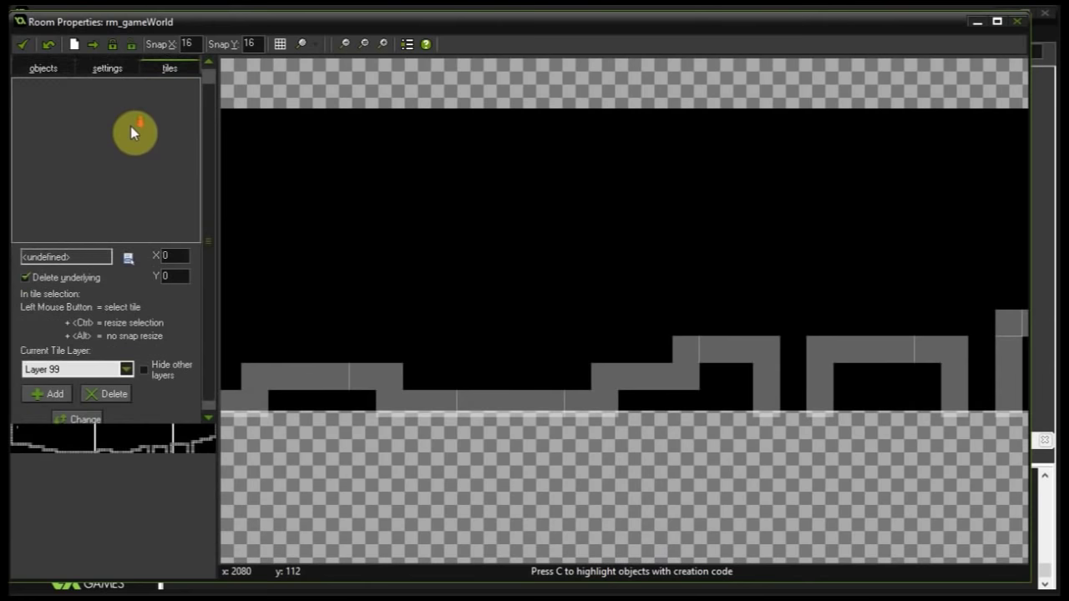
left_click(90, 252)
left_click(124, 269)
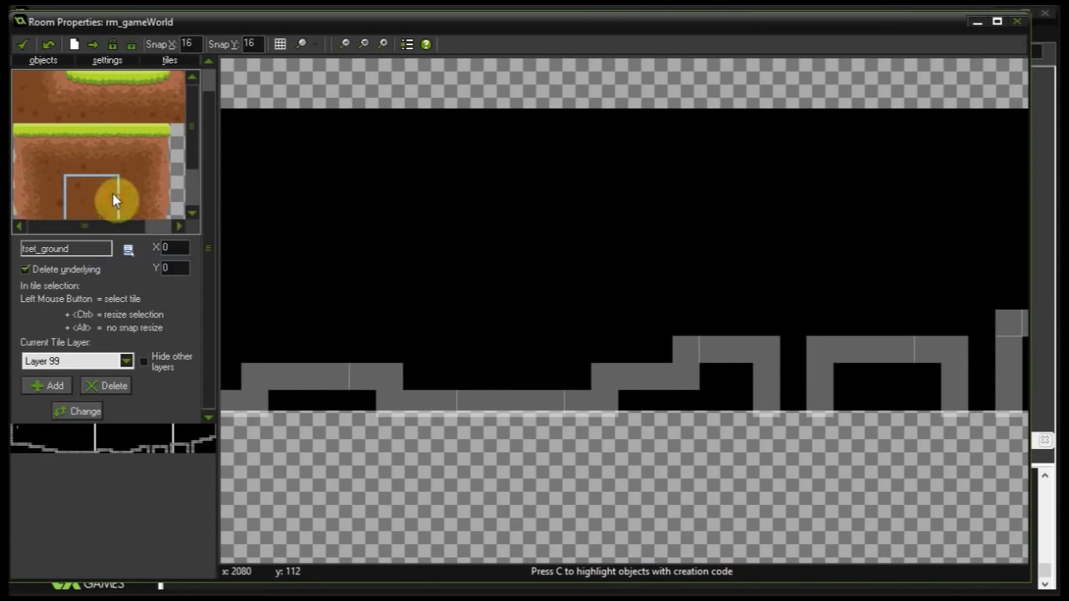
left_click(173, 158)
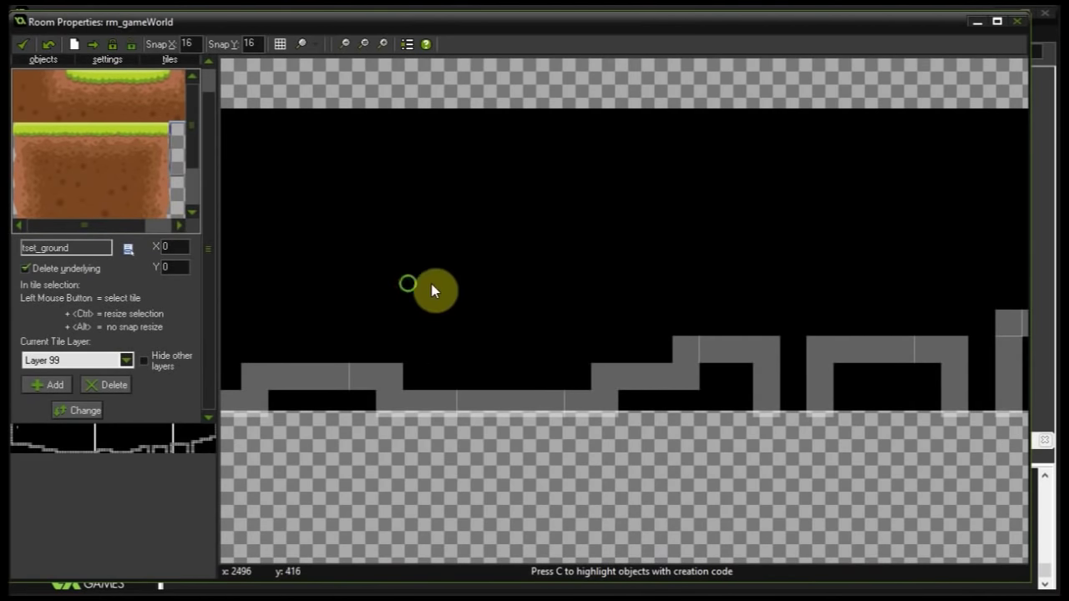
Place the grass-topped right-edge tile at x 0, y 0 on top of the room's starting wall
middle_click_drag(432, 267, 1022, 255)
middle_click_drag(470, 258, 565, 302)
scroll(444, 151, "up", 2, "ctrl")
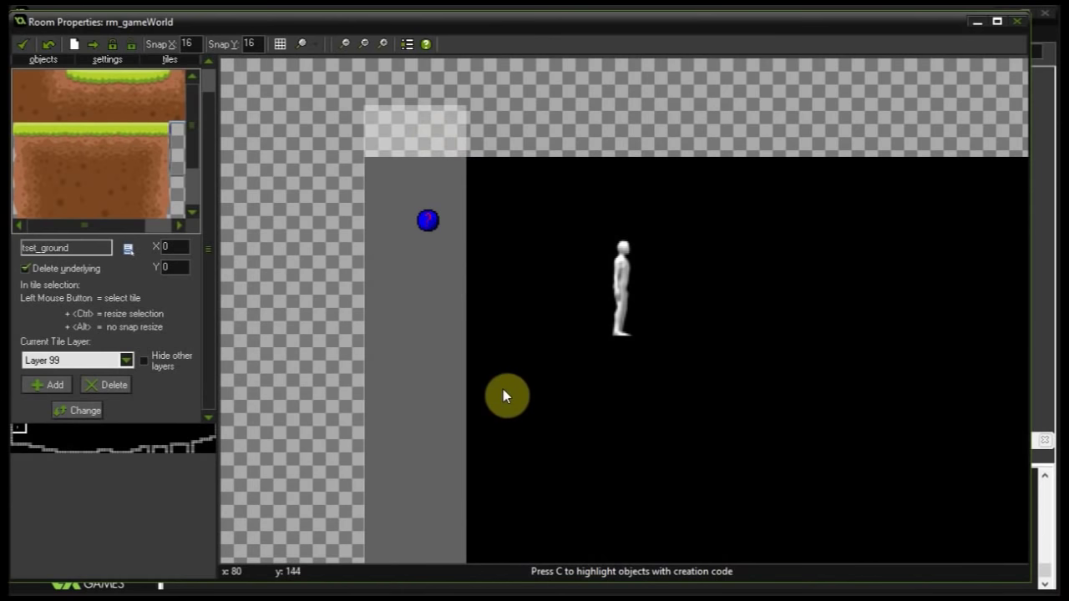
scroll(484, 378, "down", 10)
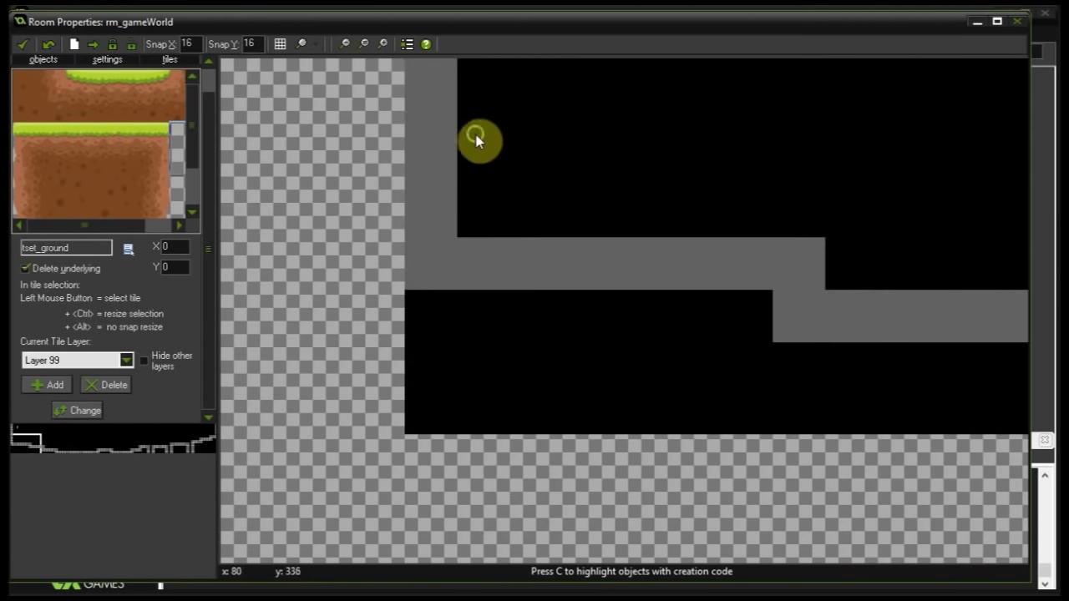
middle_click_drag(476, 136, 471, 166)
left_click(156, 133)
scroll(539, 219, "up", 5)
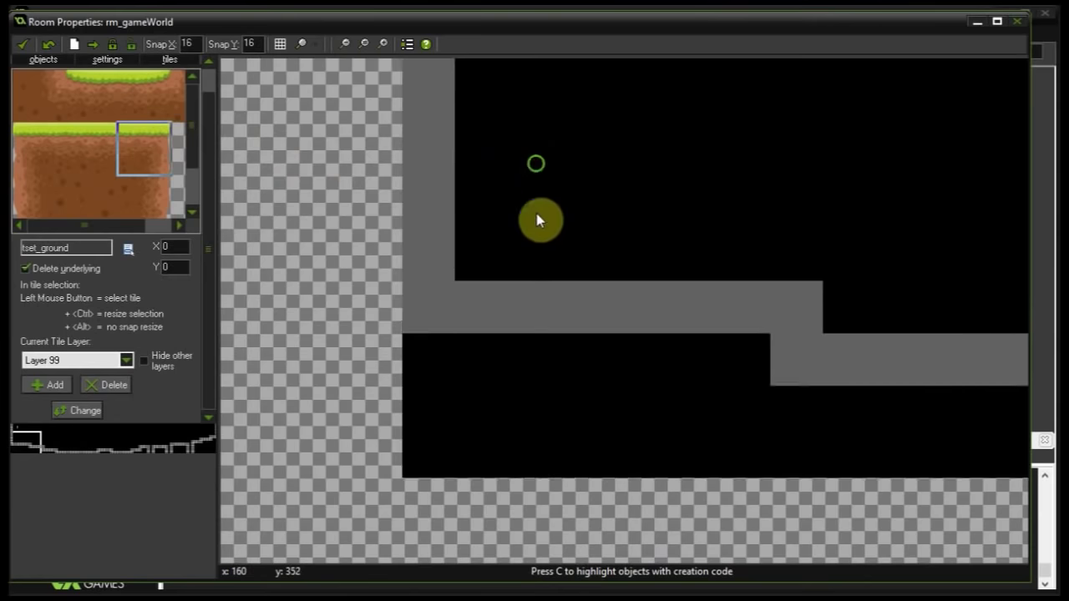
left_click_drag(399, 248, 380, 113)
scroll(384, 227, "up", 1)
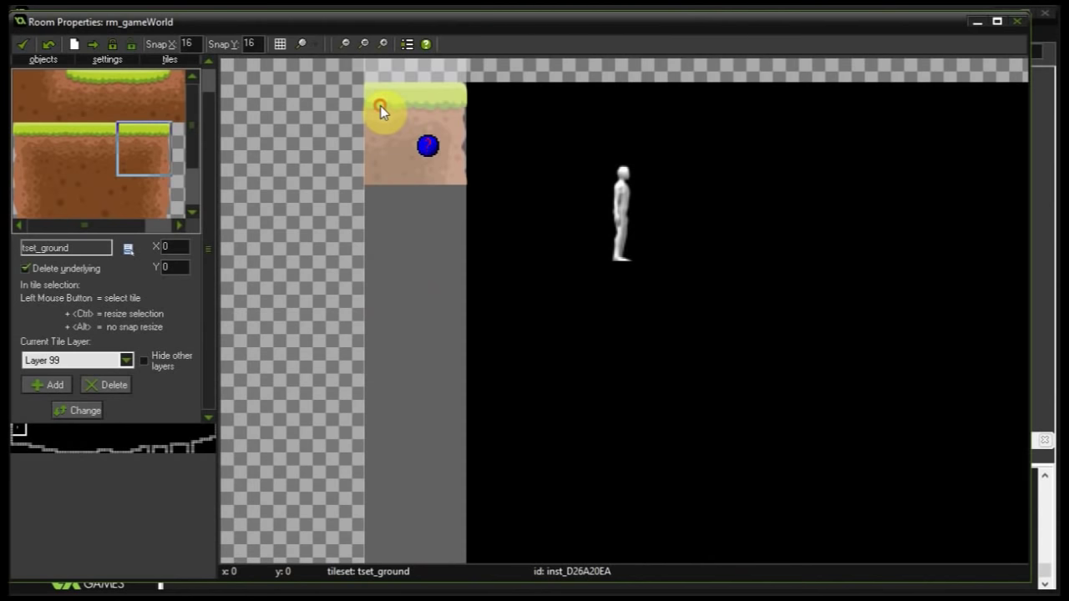
Stack dirt right-edge tiles down the starting wall below the grass cap, ending with the tile at y 384
left_click(134, 199)
left_click_drag(389, 249, 387, 210)
left_click_drag(392, 366, 382, 301)
middle_click_drag(396, 399, 419, 173)
left_click_drag(409, 240, 403, 173)
left_click(404, 278)
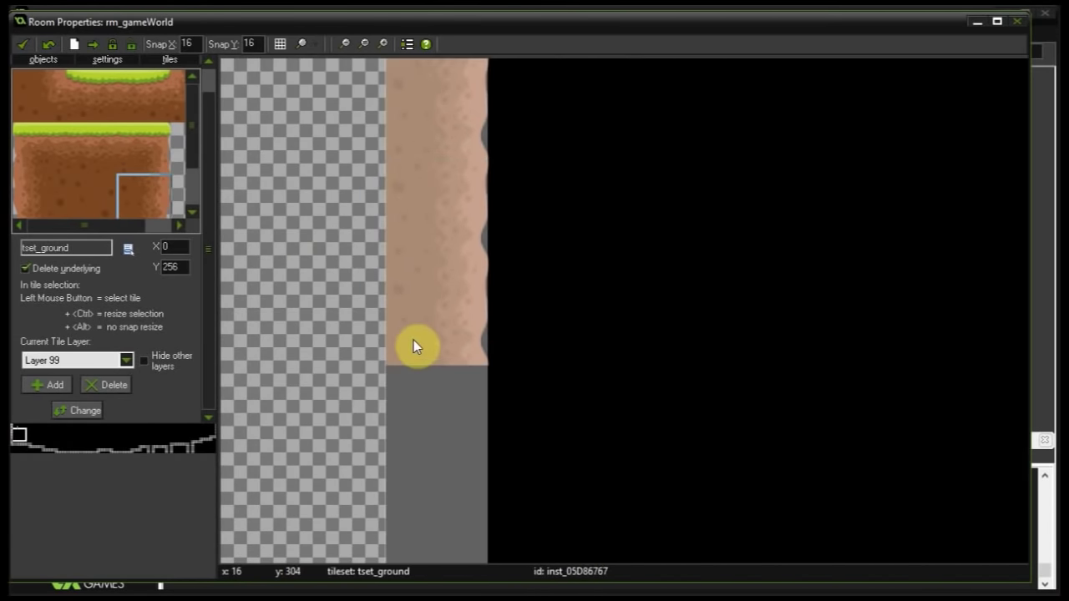
left_click(409, 395)
left_click_drag(409, 398, 402, 373)
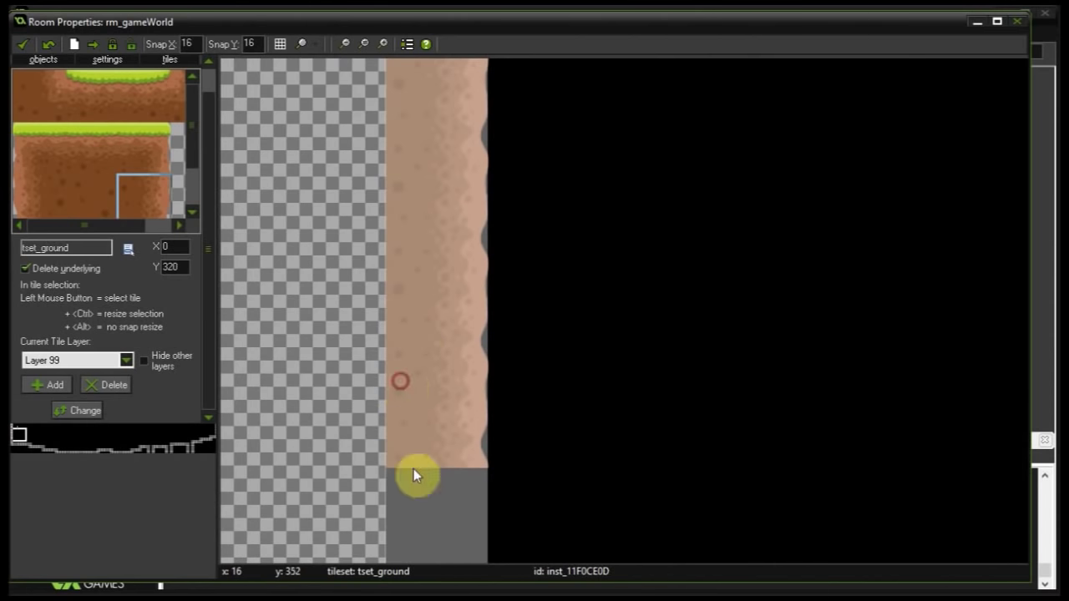
scroll(409, 351, "down", 3)
left_click(407, 181)
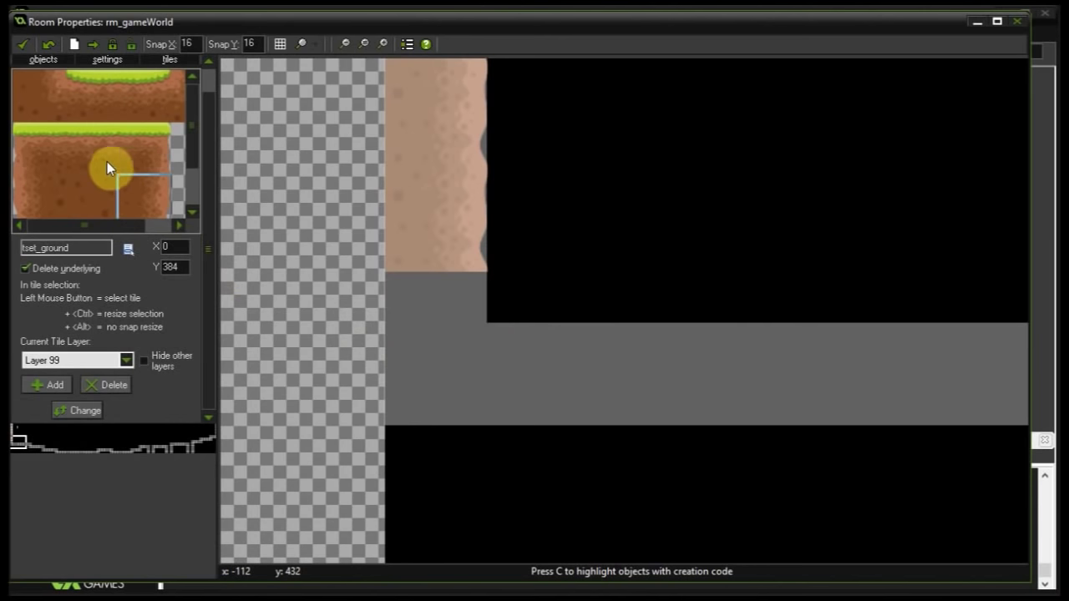
Place the dirt inner-corner tile at the foot of the starting wall and the grassy corner tile beside it on the floor
left_click(54, 95)
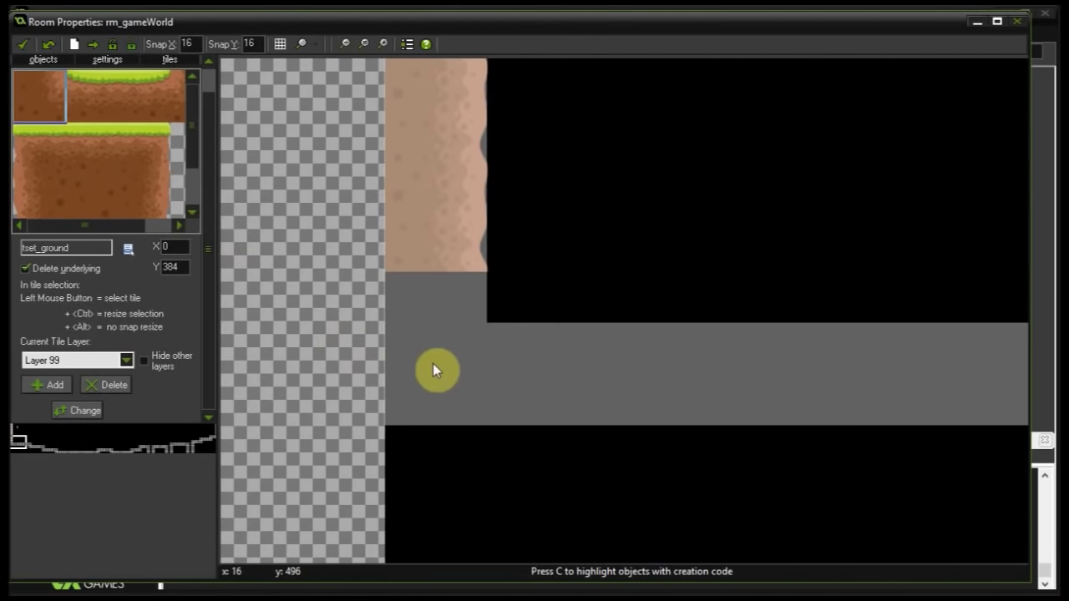
left_click_drag(433, 363, 410, 291)
left_click(91, 97)
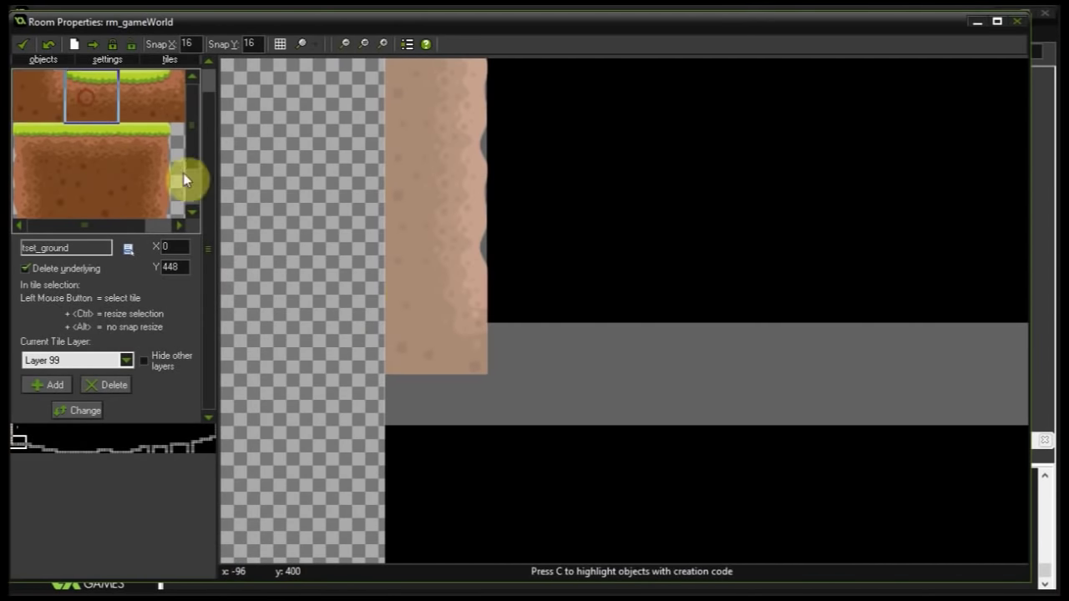
left_click_drag(668, 428, 387, 221)
Realign the wall's dirt edge tiles upward from the floor corner to close the gaps, and set the grass cap at y 32
left_click_drag(408, 170, 393, 122)
middle_click_drag(494, 181, 475, 374)
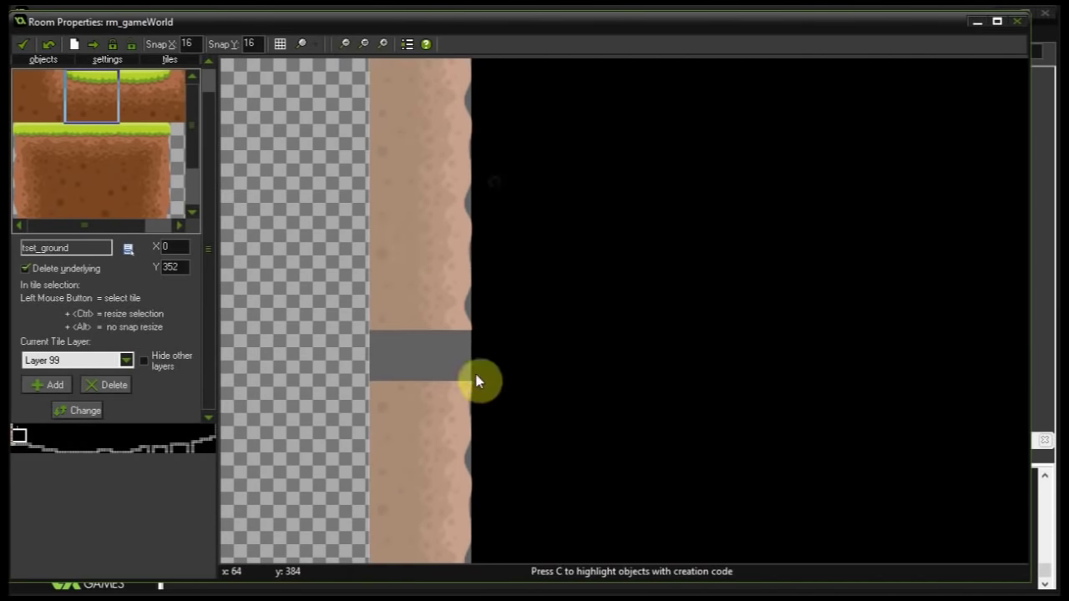
left_click_drag(476, 382, 428, 182)
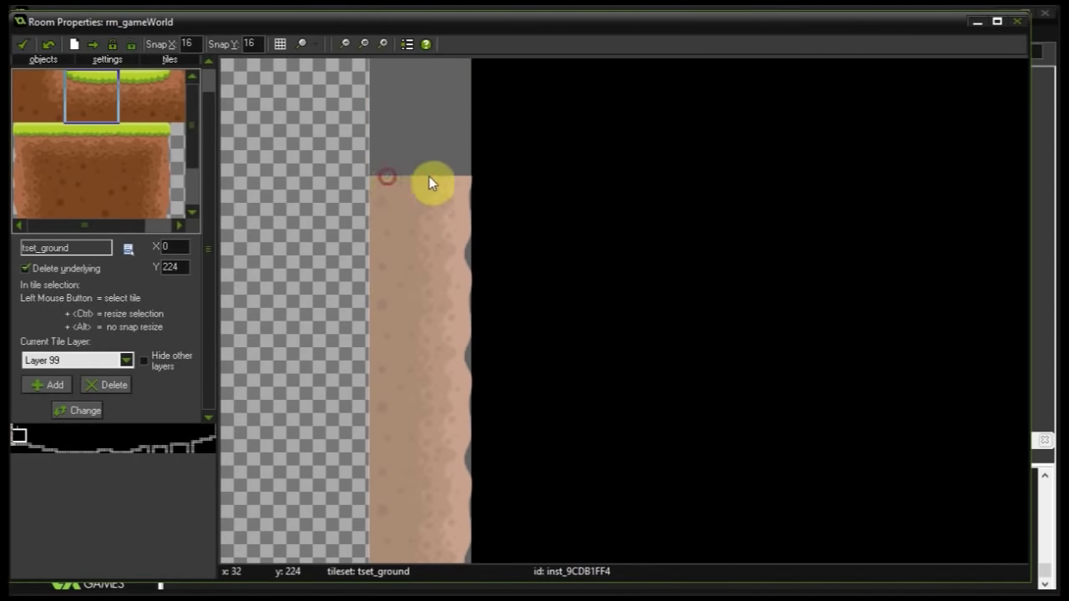
middle_click_drag(429, 189, 408, 398)
left_click_drag(376, 284, 358, 198)
middle_click_drag(404, 101, 383, 303)
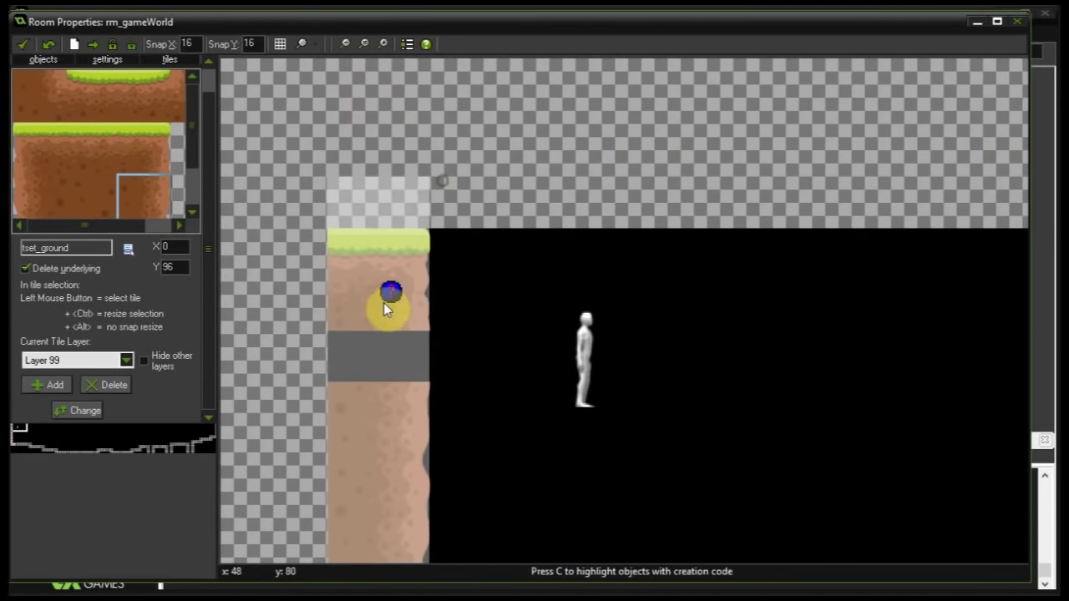
left_click_drag(343, 300, 328, 282)
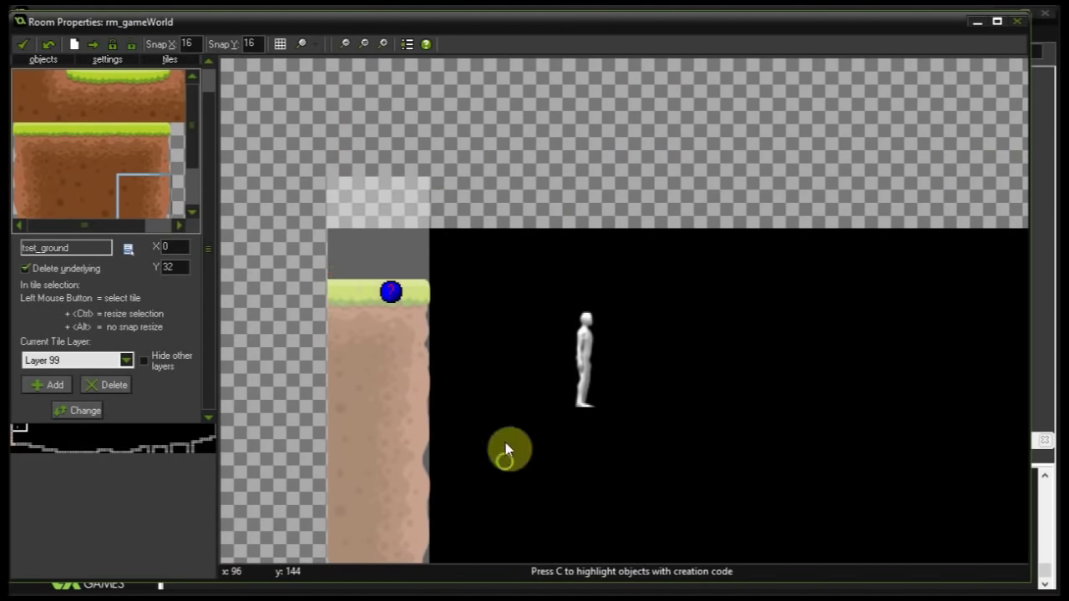
Lay middle grass tiles along the first ledge from the corner tile toward its far end at y 480
scroll(496, 285, "down", 4)
middle_click_drag(505, 444, 429, 292)
scroll(430, 292, "up", 4)
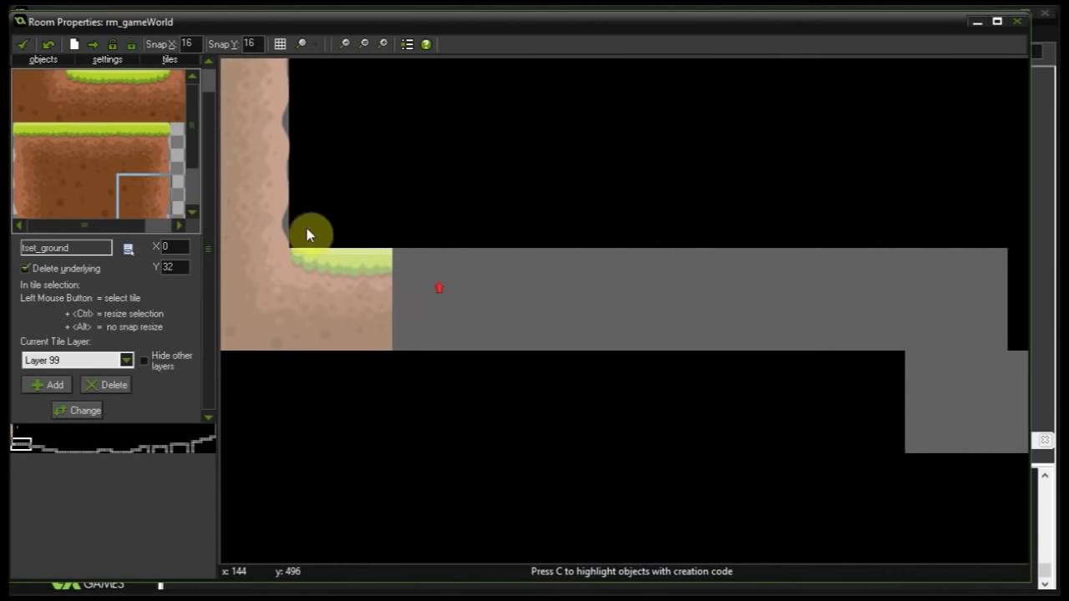
left_click(116, 131)
left_click(410, 279)
left_click(519, 264)
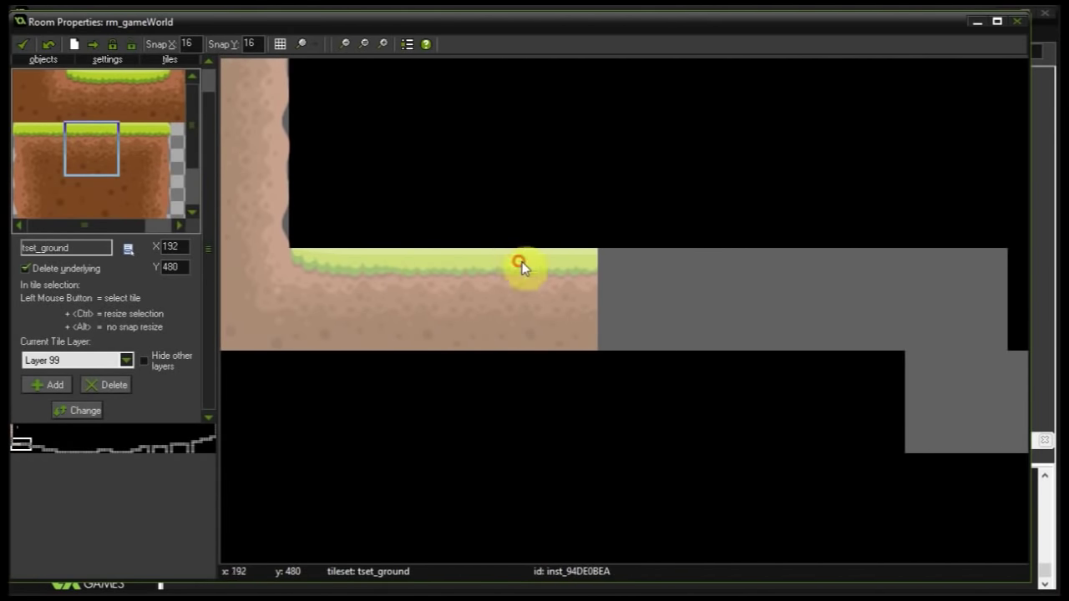
mouse_move(520, 264)
left_mouse_down("shift")
mouse_move(849, 270)
mouse_move(829, 276)
mouse_move(883, 281)
left_mouse_up("shift")
Delete the middle grass tile at x 384, y 480 and place the grass-topped right-edge tile there instead
middle_click_drag(882, 282, 370, 270)
right_click(409, 276, "ctrl")
left_click(435, 285)
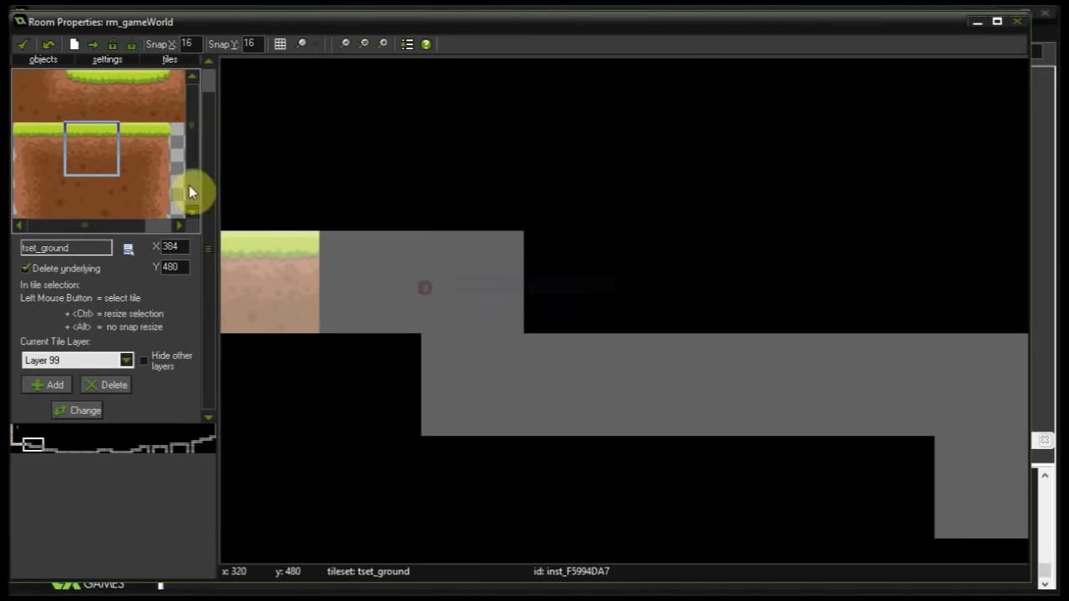
left_click(158, 137)
left_click(392, 252)
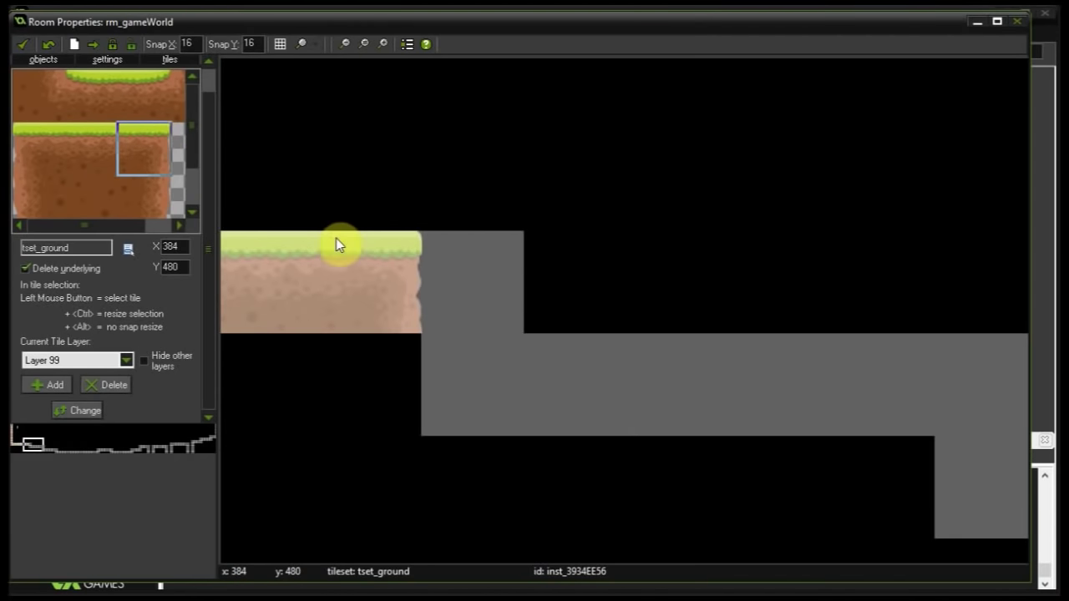
Place the dirt inner-corner tile on the block directly under the first ledge's last block, deleting the misplaced copy
left_click(127, 200)
left_click(38, 92)
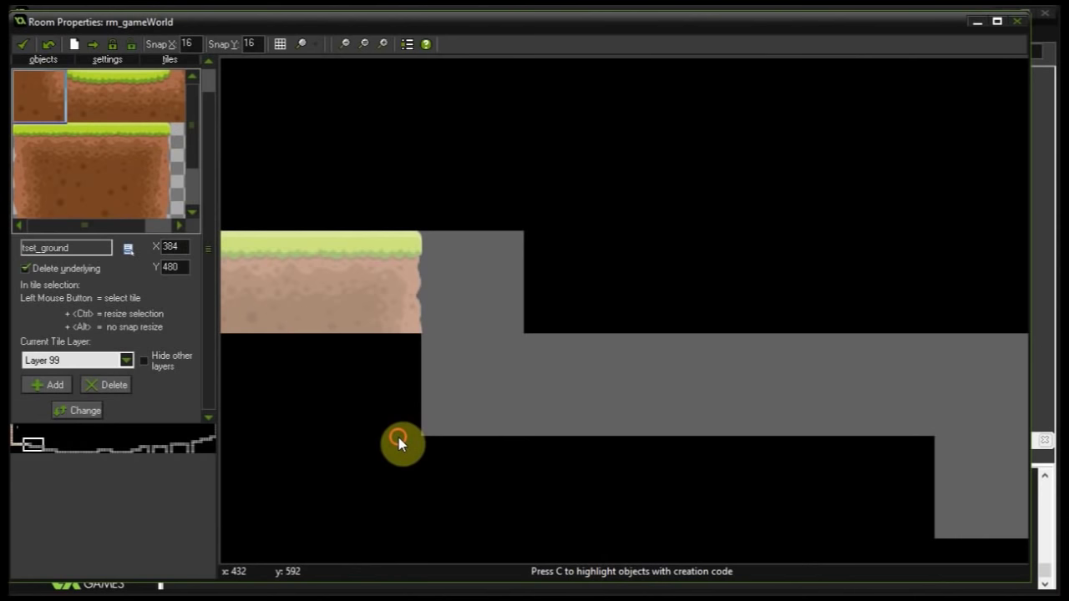
left_click(355, 357)
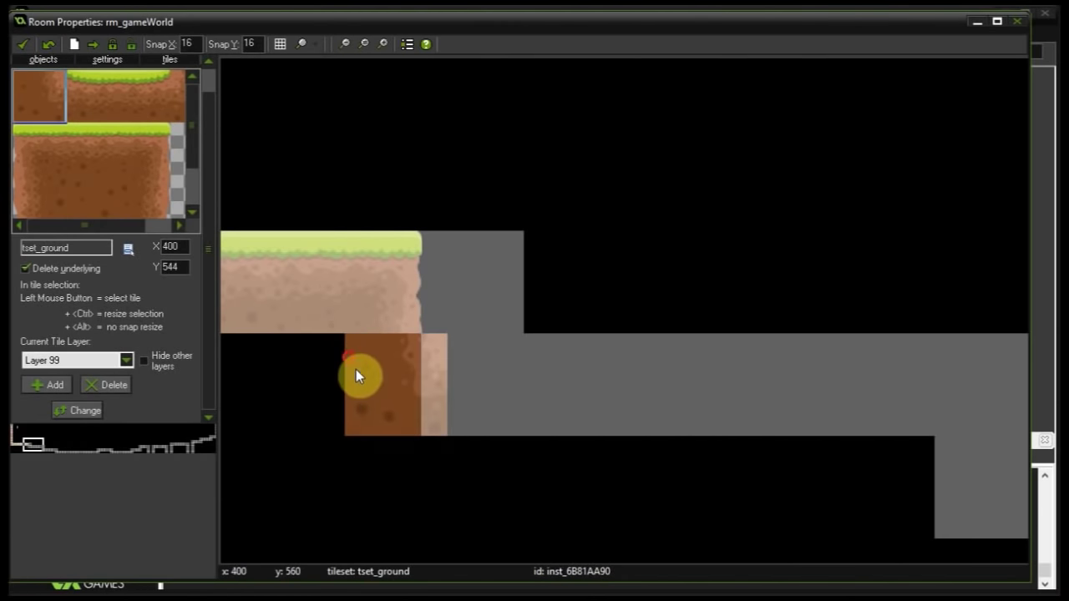
right_click(357, 372, "ctrl")
left_click_drag(310, 503, 347, 448)
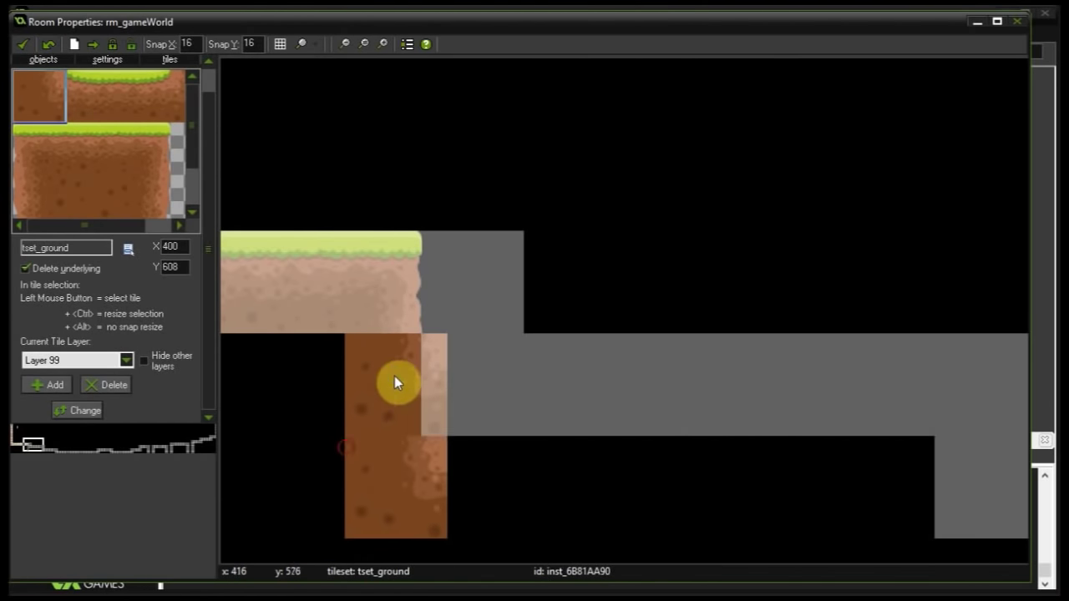
right_click(396, 376)
left_click(416, 385)
left_click_drag(388, 481, 335, 451)
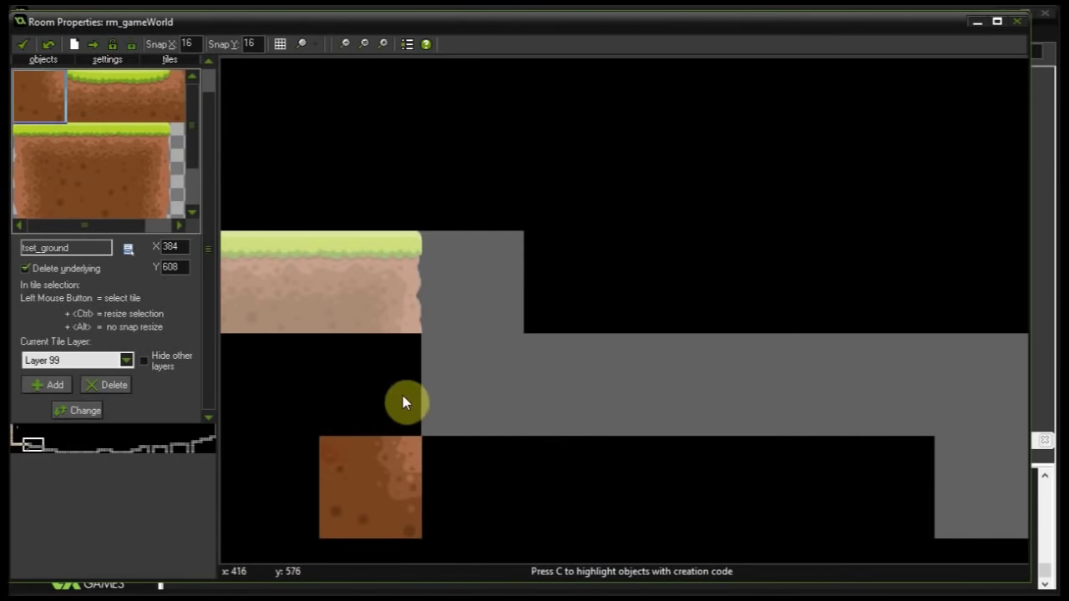
middle_click_drag(404, 391, 414, 234)
left_click_drag(364, 305, 445, 198)
Move the grass-topped right-edge tile to the end of the first ledge at x 448, y 480
middle_click_drag(540, 323, 517, 568)
scroll(285, 332, "up", 1)
middle_click_drag(462, 363, 367, 266)
scroll(367, 266, "up", 1)
left_click_drag(367, 266, 476, 235)
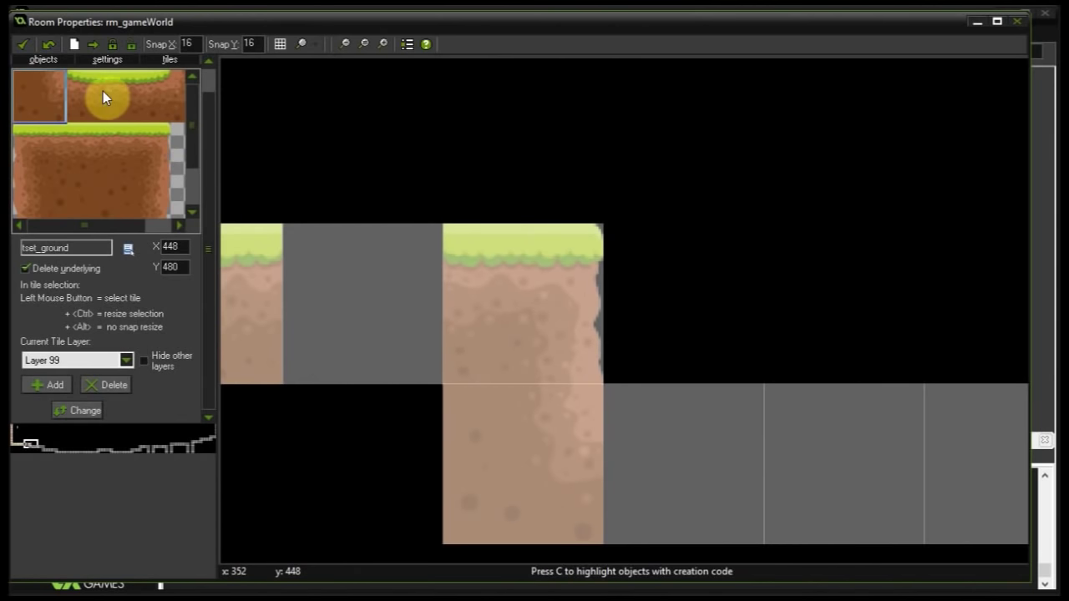
Fill the gap in the first ledge at x 384, y 480 with the middle grass tile
left_click(106, 142)
left_click_drag(330, 248, 314, 249)
middle_click_drag(503, 346, 473, 206)
scroll(473, 206, "down", 4)
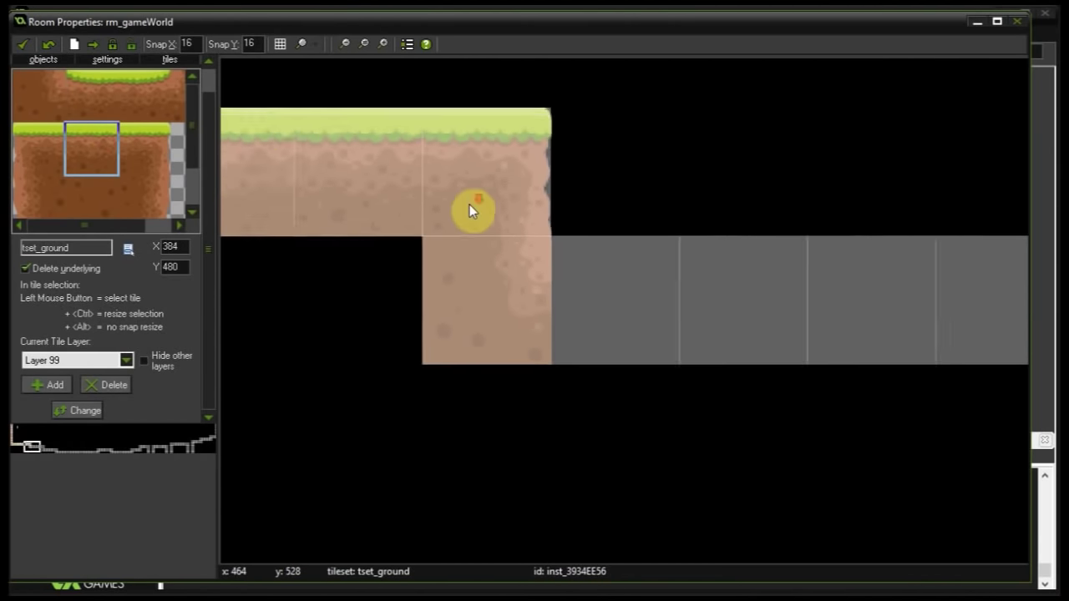
scroll(494, 277, "up", 1, "ctrl")
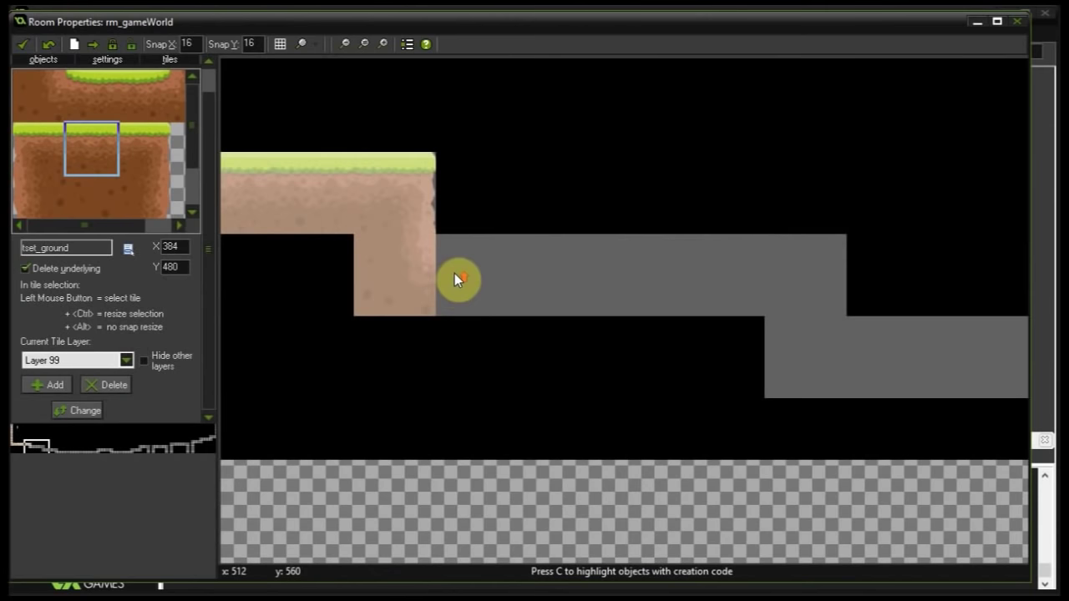
Place the grass-topped inner-corner tile at x 512, y 544, beside the dirt block under the first ledge
left_click(104, 109)
mouse_move(449, 219)
left_mouse_down()
mouse_move(452, 266)
mouse_move(446, 236)
left_mouse_up()
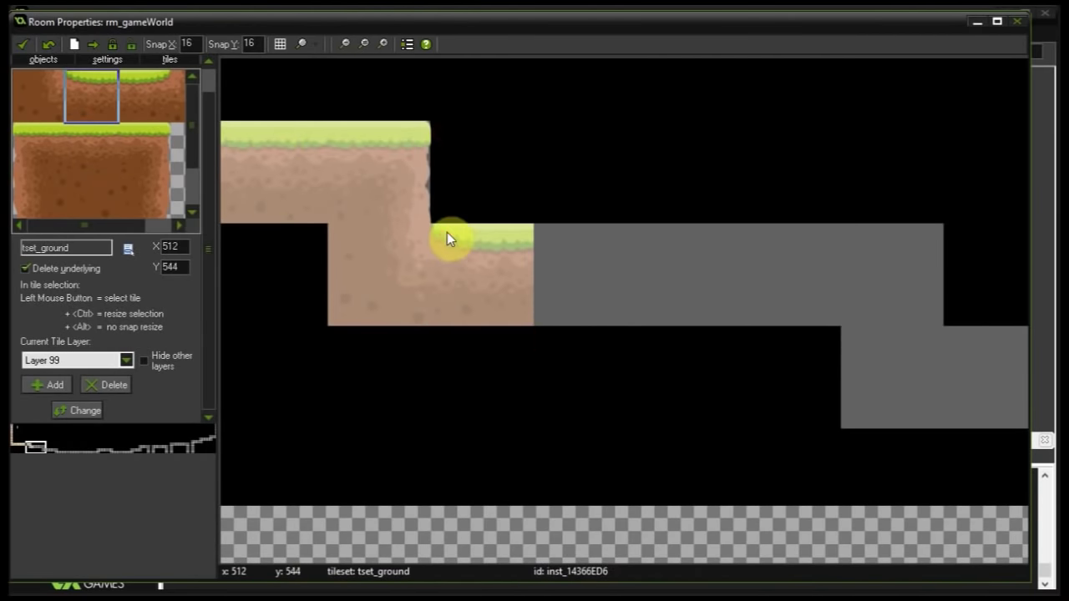
scroll(503, 221, "down", 4)
middle_click_drag(285, 94, 360, 126)
middle_click_drag(740, 294, 702, 256)
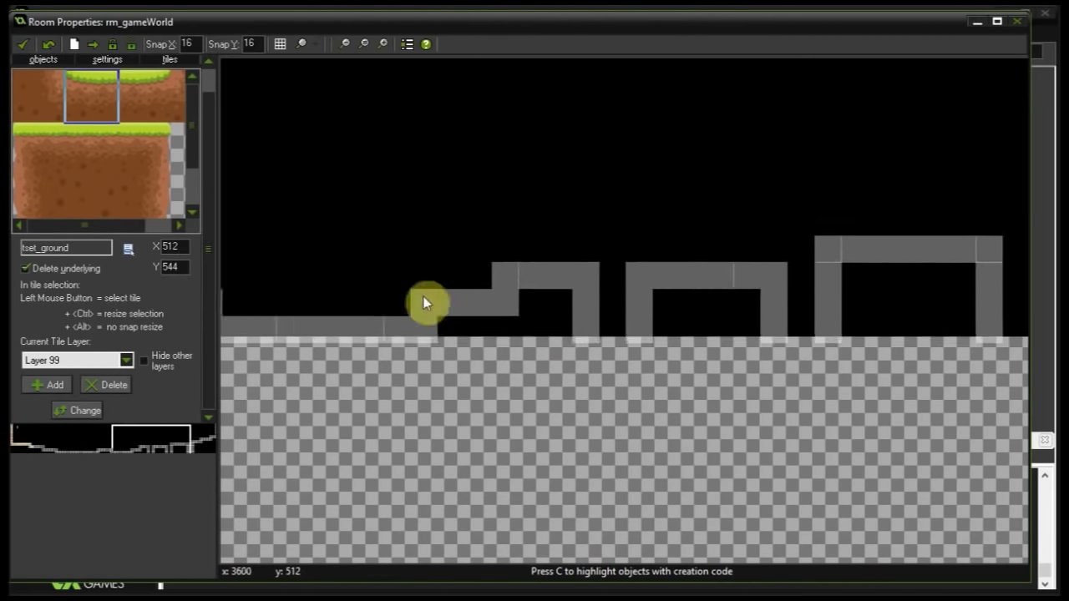
Fill the row beneath the first ledge with plain dirt tiles from x 0 to x 384 at y 544
middle_click_drag(424, 303, 895, 208)
middle_click_drag(412, 244, 346, 229)
left_click(83, 199)
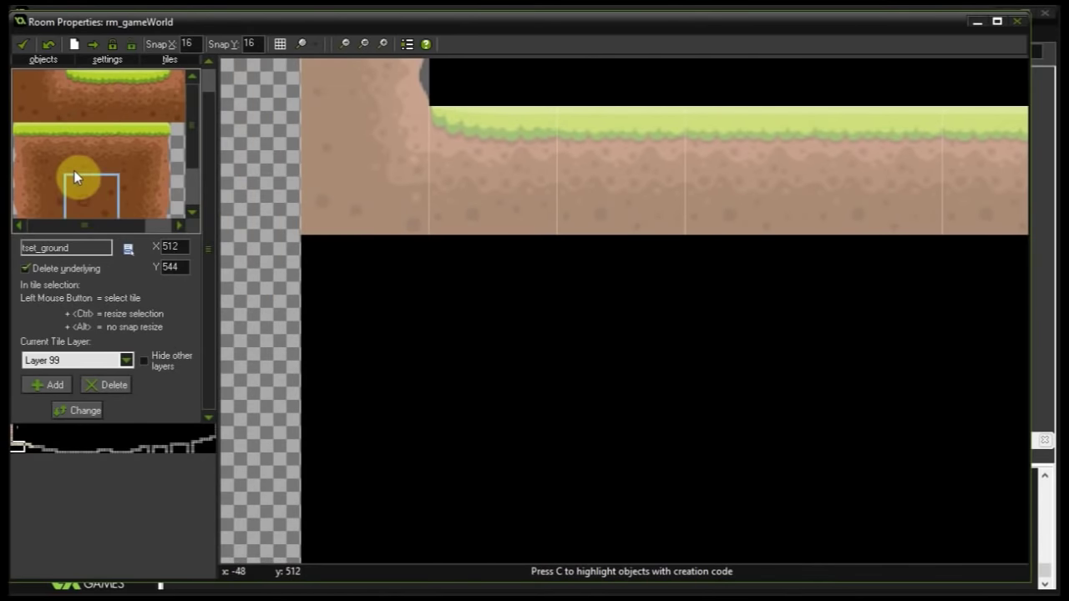
left_click_drag(335, 269, 314, 252)
left_click_drag(536, 307, 443, 251)
left_click_drag(696, 292, 588, 258)
left_click_drag(744, 268, 698, 249)
left_click_drag(855, 273, 829, 248)
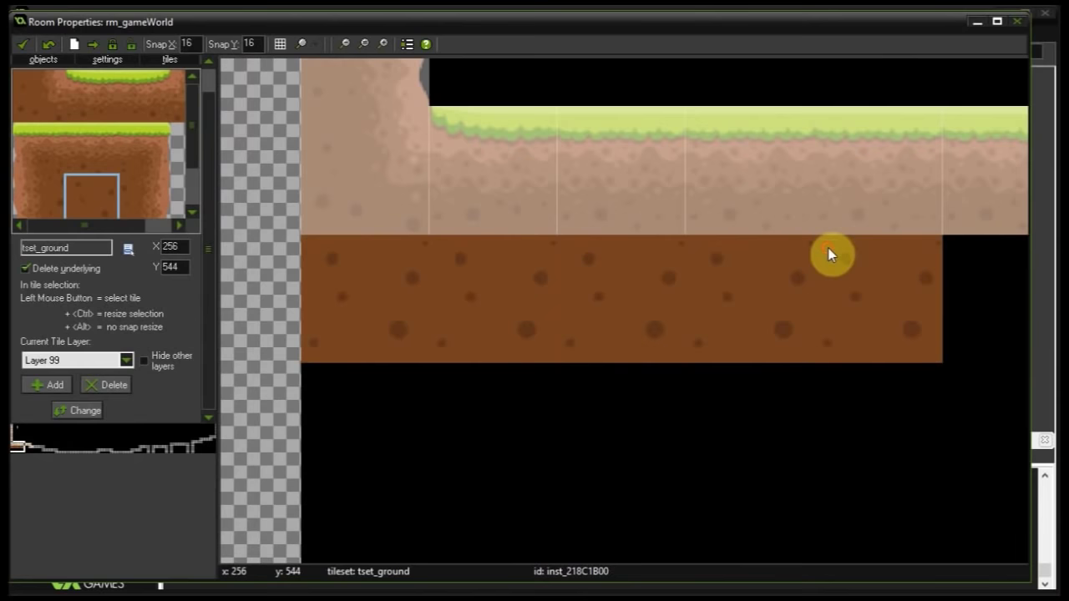
middle_click_drag(981, 255, 453, 316)
left_click_drag(451, 317, 427, 313)
left_click_drag(647, 321, 561, 318)
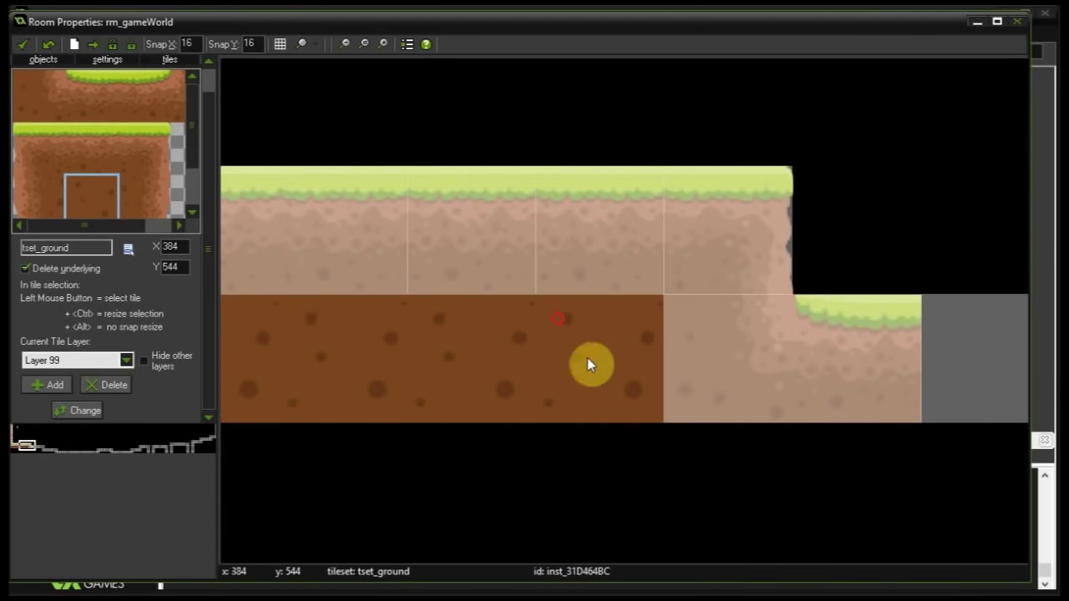
Fill the hollow areas beneath the remaining ledges and raised blocks with plain dirt tiles
middle_click_drag(614, 411, 674, 345)
scroll(655, 351, "down", 3)
middle_click_drag(501, 349, 667, 336)
left_click_drag(591, 344, 474, 310)
mouse_move(476, 395)
left_mouse_down()
mouse_move(476, 381)
mouse_move(549, 386)
mouse_move(474, 381)
left_mouse_up()
left_click_drag(580, 343, 538, 308)
left_click_drag(554, 392, 547, 385)
left_click_drag(623, 327, 609, 316)
left_click_drag(622, 394, 611, 381)
left_click_drag(694, 325, 677, 316)
left_click_drag(680, 391, 676, 380)
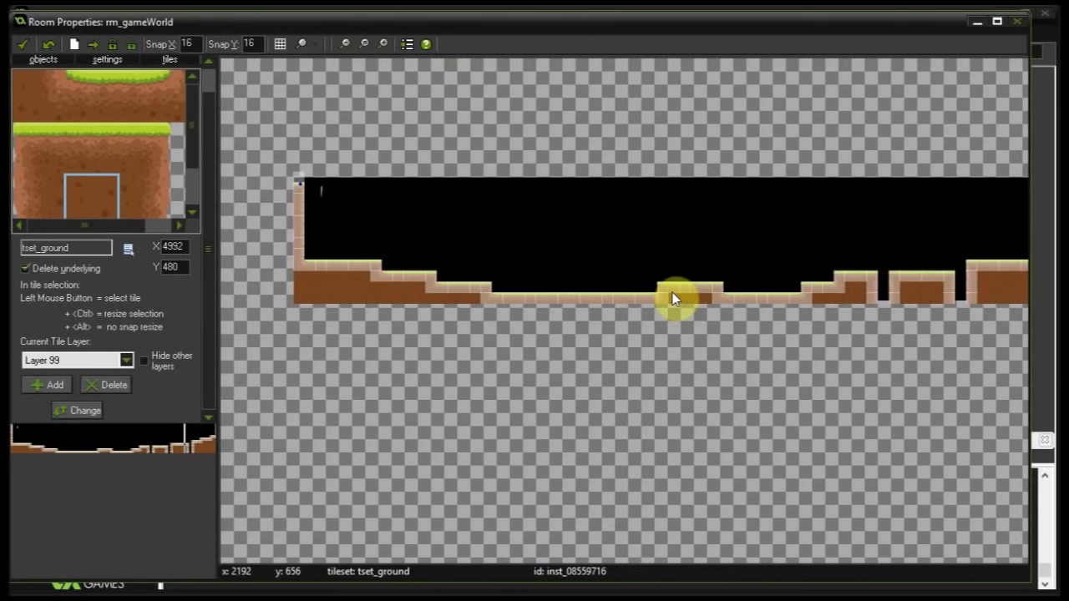
Examine the tiled terrain across the room up to the stepped ledges at its far end
scroll(672, 292, "up", 3)
scroll(637, 281, "down", 3)
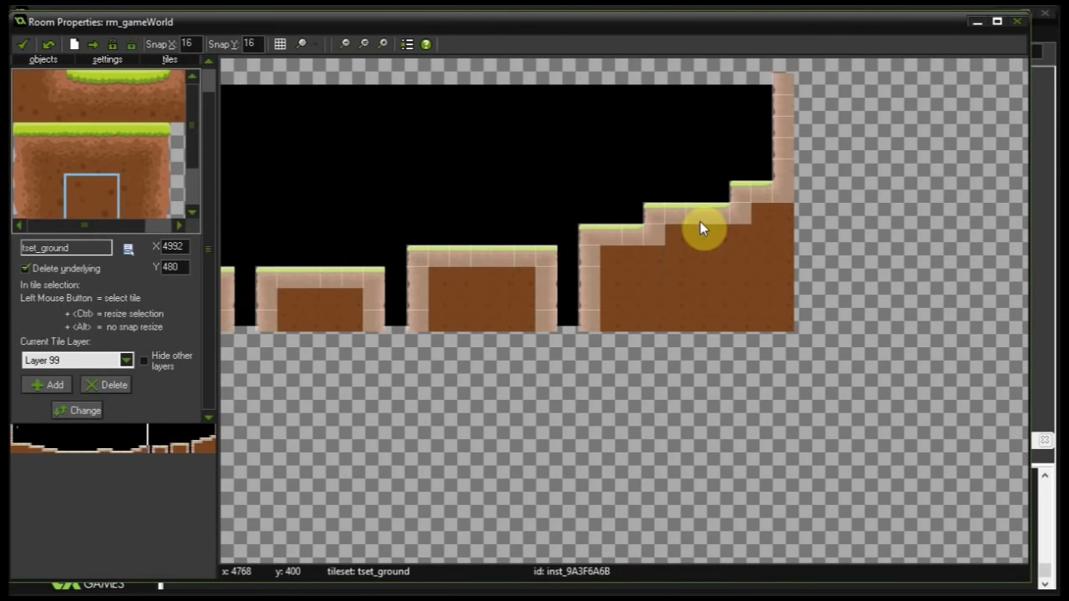
scroll(626, 227, "up", 2)
middle_click_drag(850, 217, 632, 262)
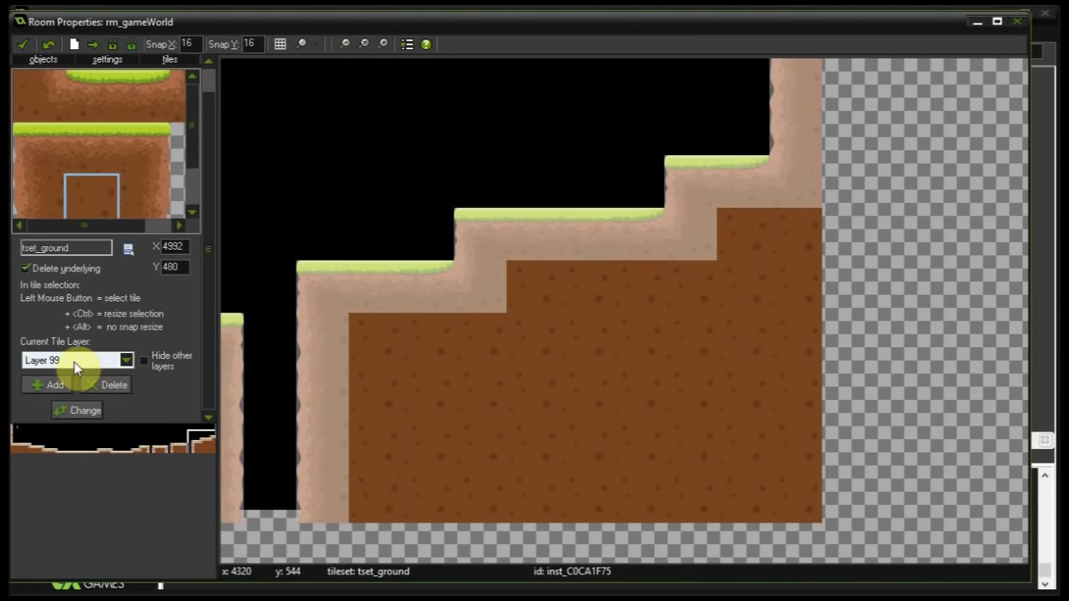
middle_click_drag(306, 292, 431, 300)
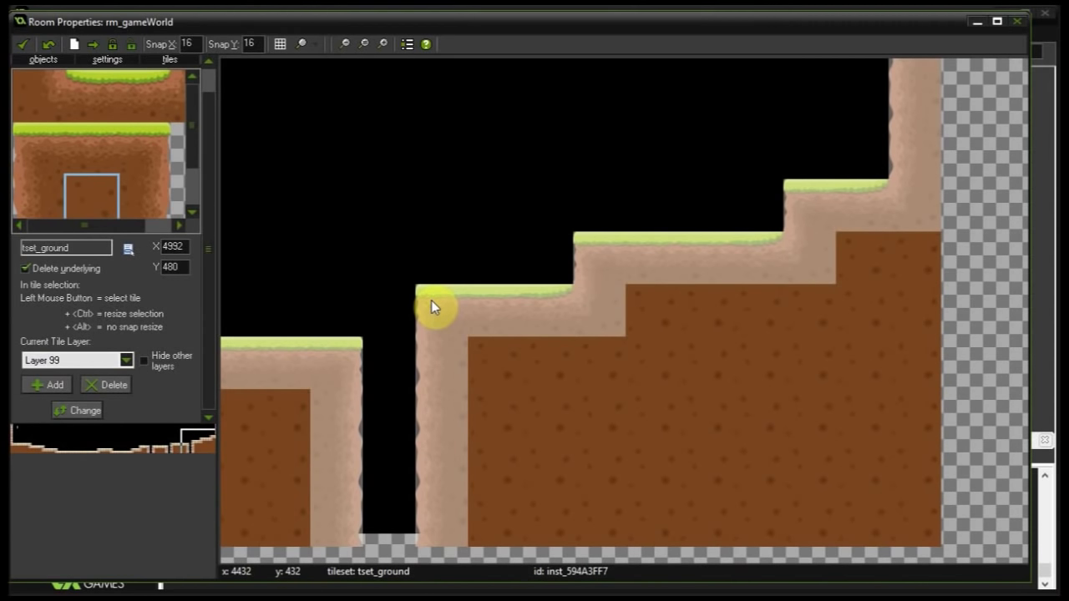
middle_click_drag(410, 258, 661, 307)
middle_click_drag(347, 276, 370, 285)
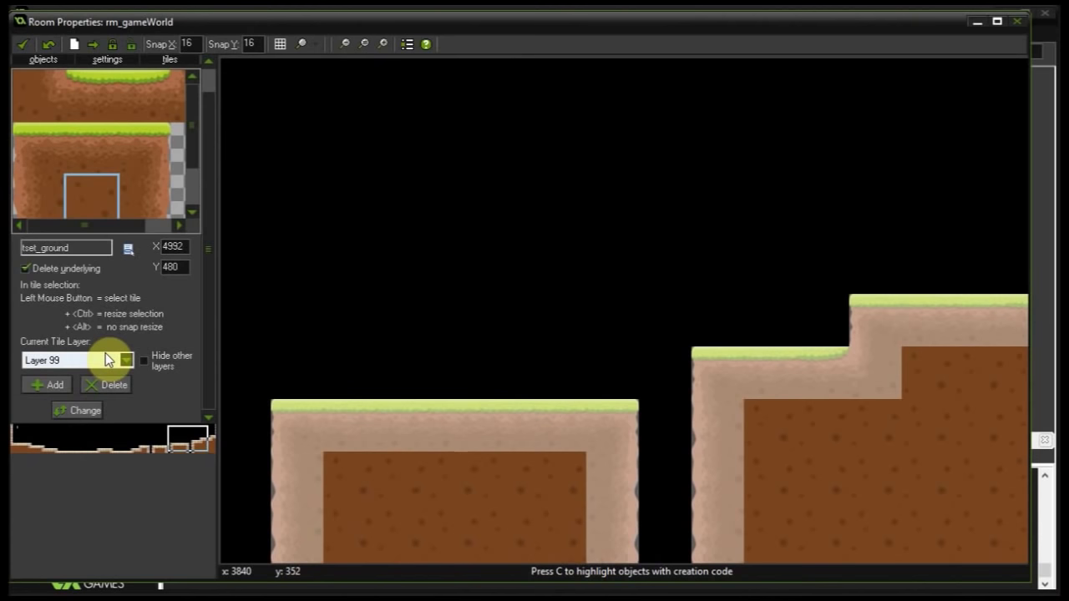
Add a new tile layer at depth 100 and hide the other layers
left_click(48, 384)
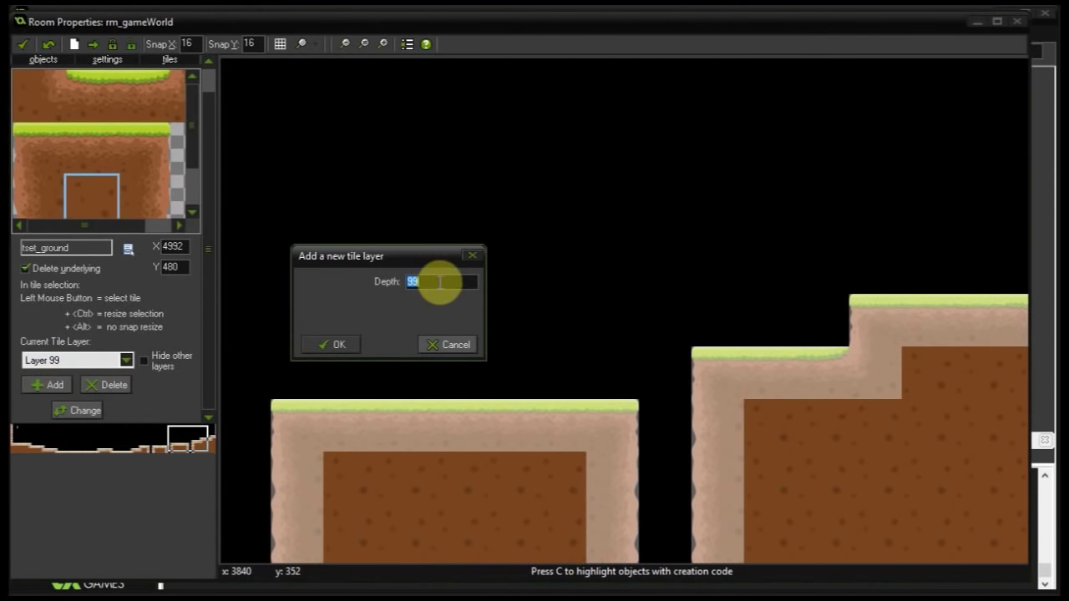
type("100")
left_click(343, 346)
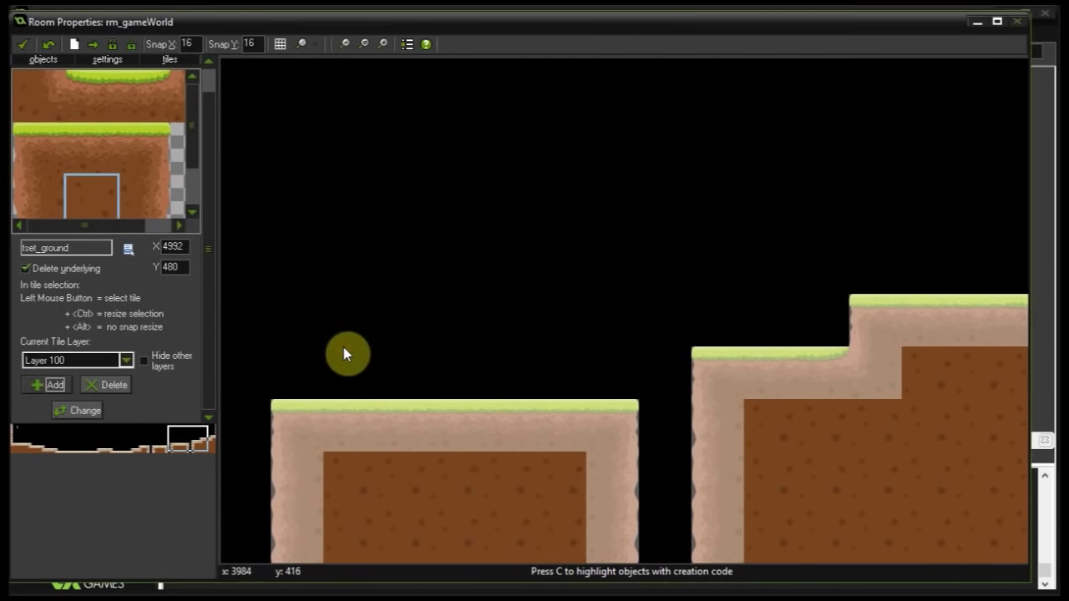
middle_click_drag(306, 332, 473, 242)
left_click(165, 359)
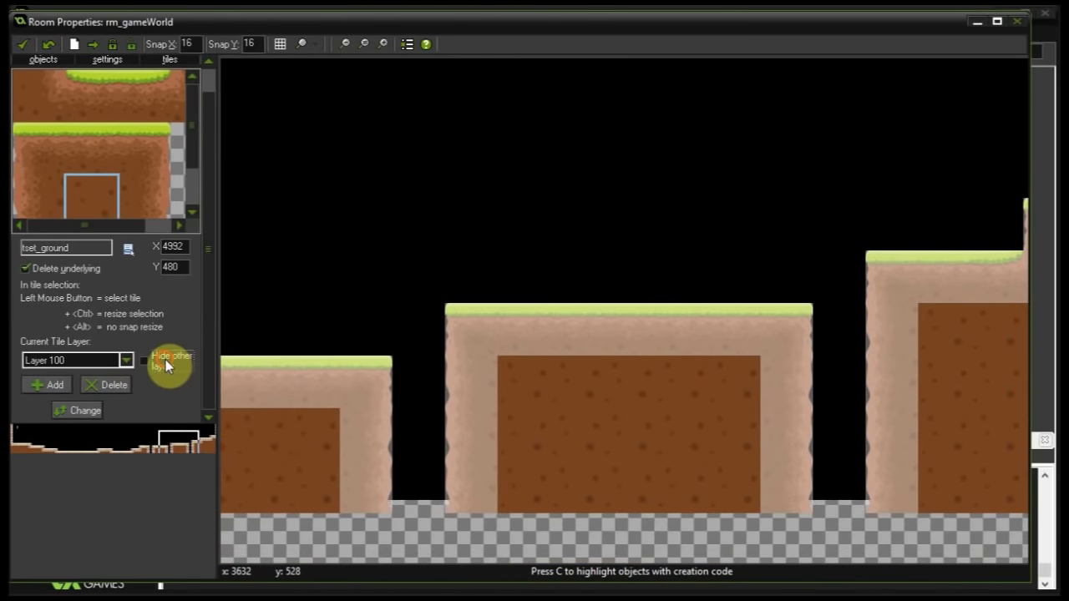
Stack left-edge dirt tiles at x 1392 from y 608 up to y 352 as the side of a background pillar
scroll(437, 360, "down", 2)
scroll(627, 358, "down", 2)
middle_click_drag(497, 356, 604, 352)
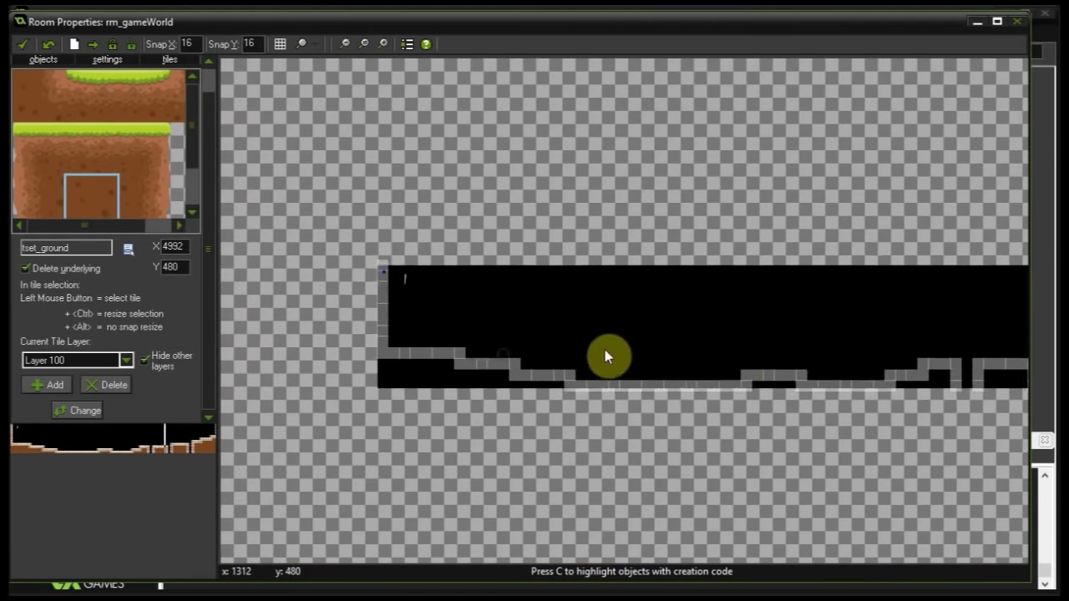
scroll(607, 358, "up", 3, "ctrl")
middle_click_drag(565, 430, 498, 346)
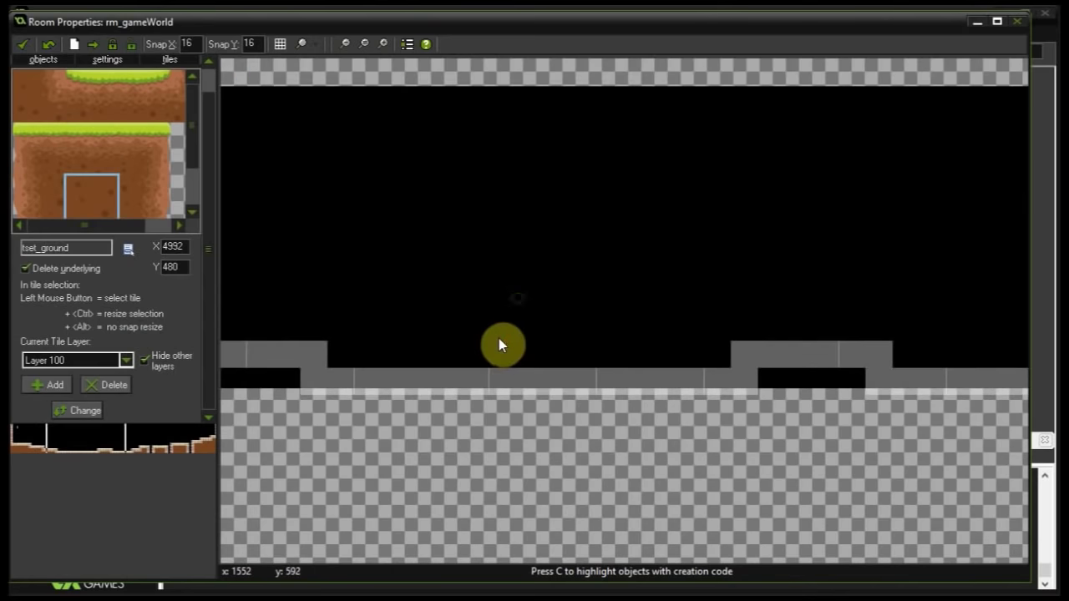
scroll(499, 345, "up", 1, "ctrl")
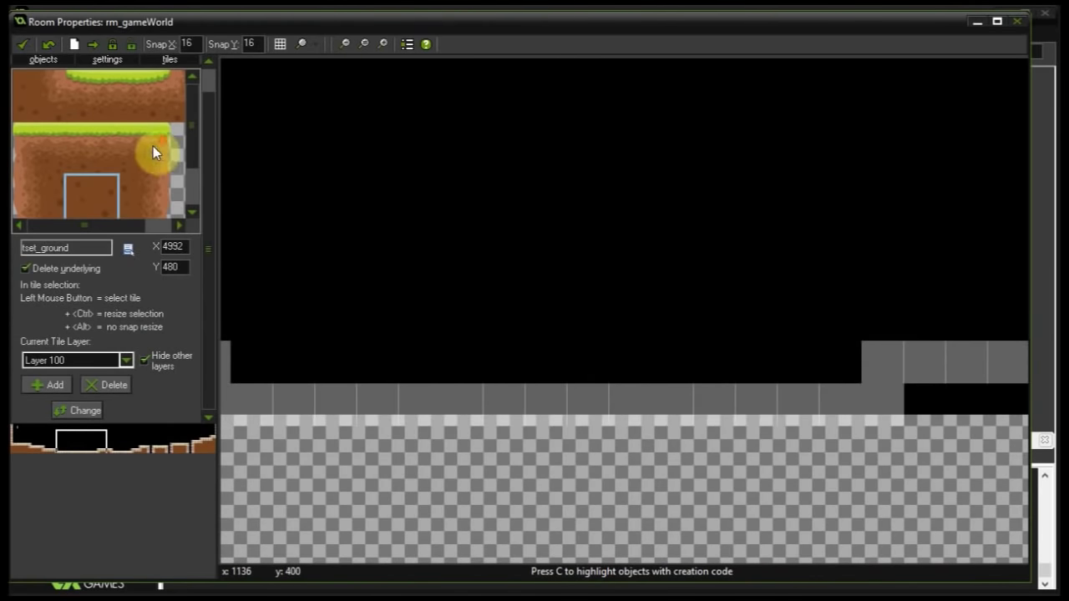
scroll(52, 198, "down", 2)
left_click(39, 148)
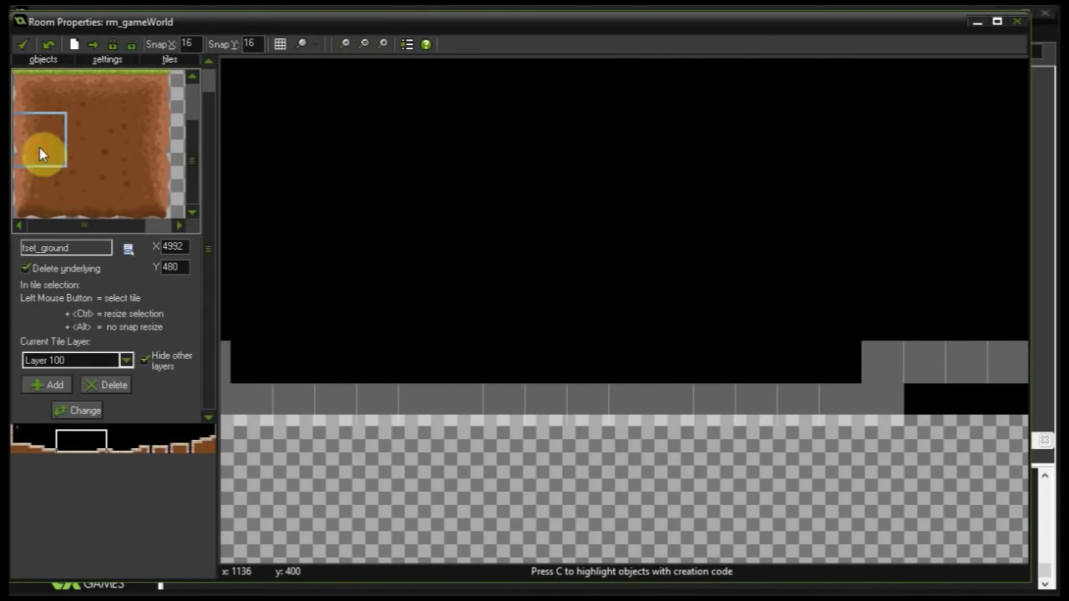
left_click(405, 351)
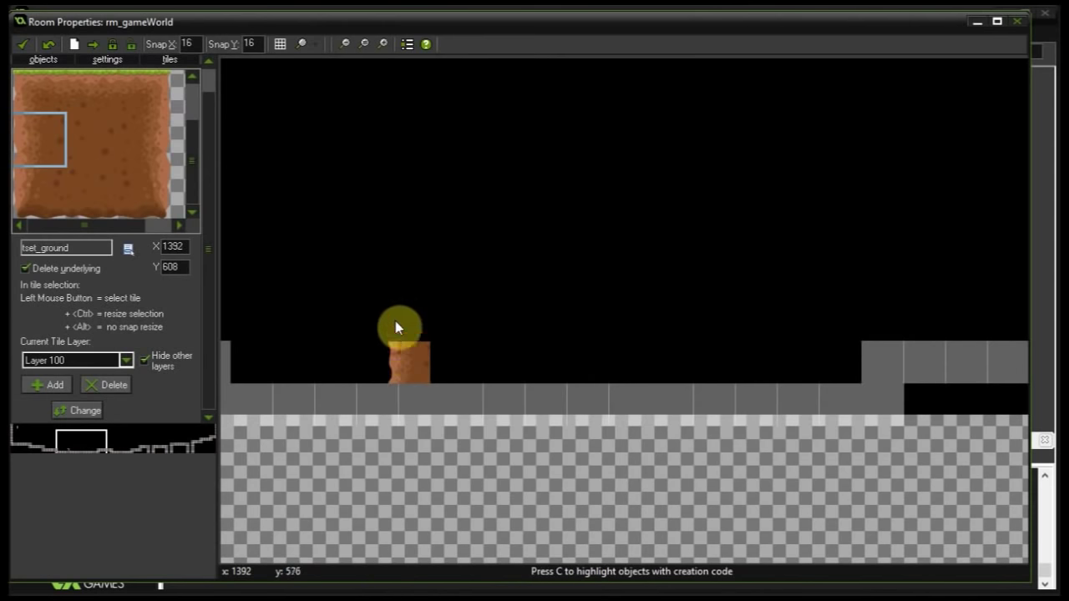
mouse_move(395, 321)
left_mouse_down()
mouse_move(393, 156)
mouse_move(392, 177)
left_mouse_up()
Cap the background pillar with grass-topped left-corner, middle and right-corner tiles at y 288
left_click(41, 100)
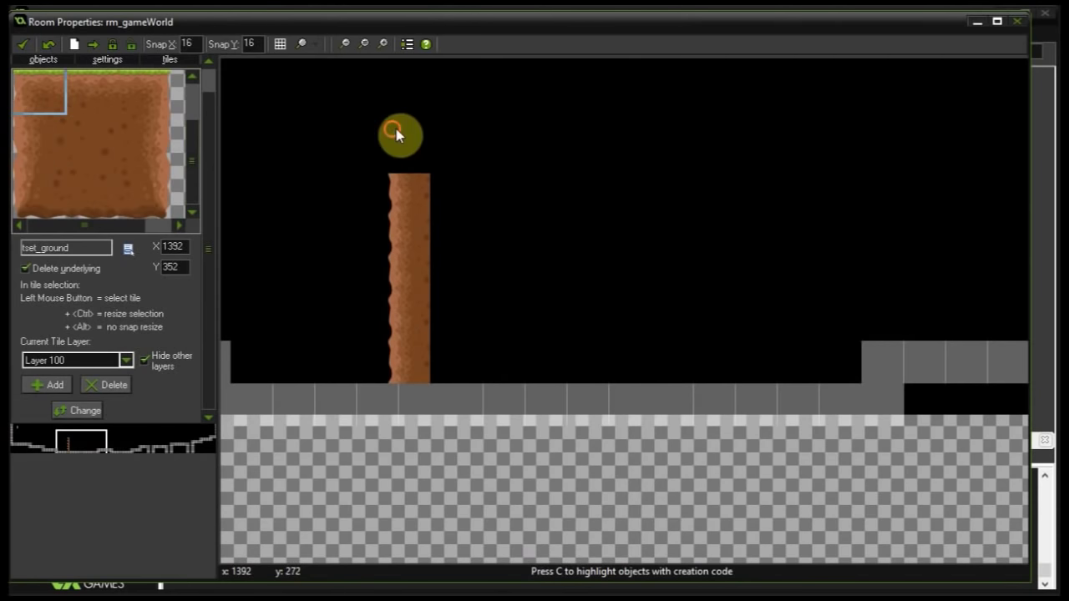
left_click_drag(395, 129, 399, 137)
middle_click_drag(576, 151, 459, 166)
left_click(92, 96)
left_click(326, 154)
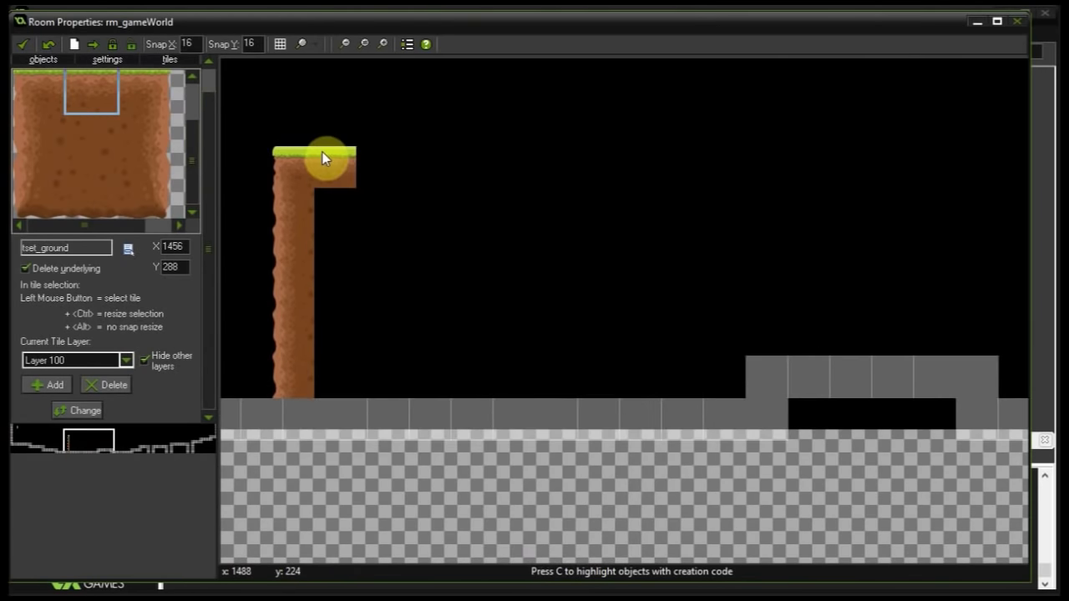
left_click(163, 98)
left_click(367, 156)
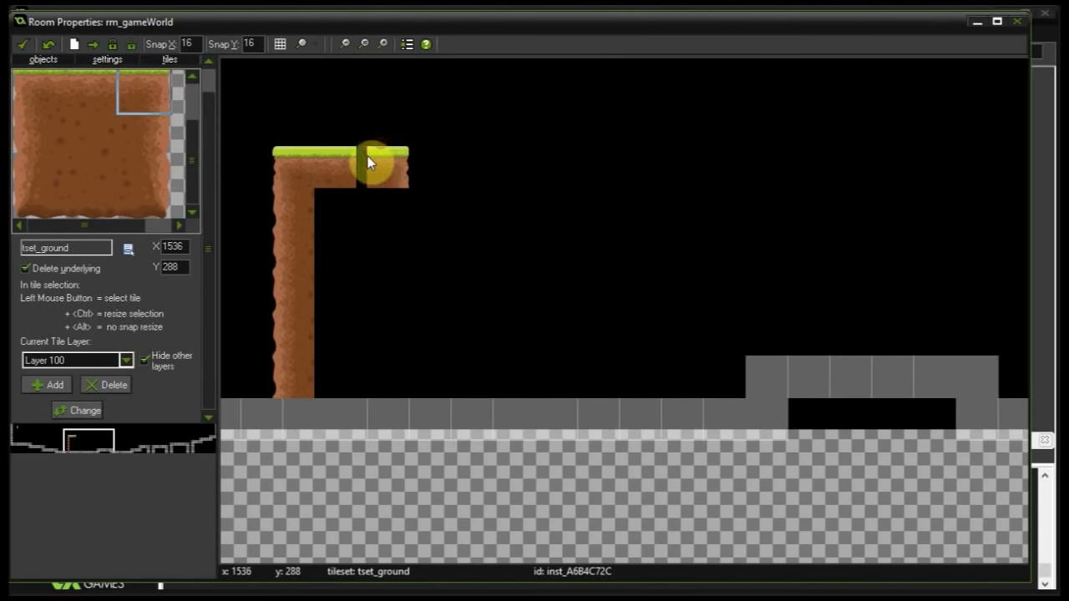
Stack right-edge dirt tiles at x 1520 from y 352 down to y 608 to form the pillar's other side
left_click(167, 159)
left_click(360, 205)
left_click_drag(359, 201, 359, 194)
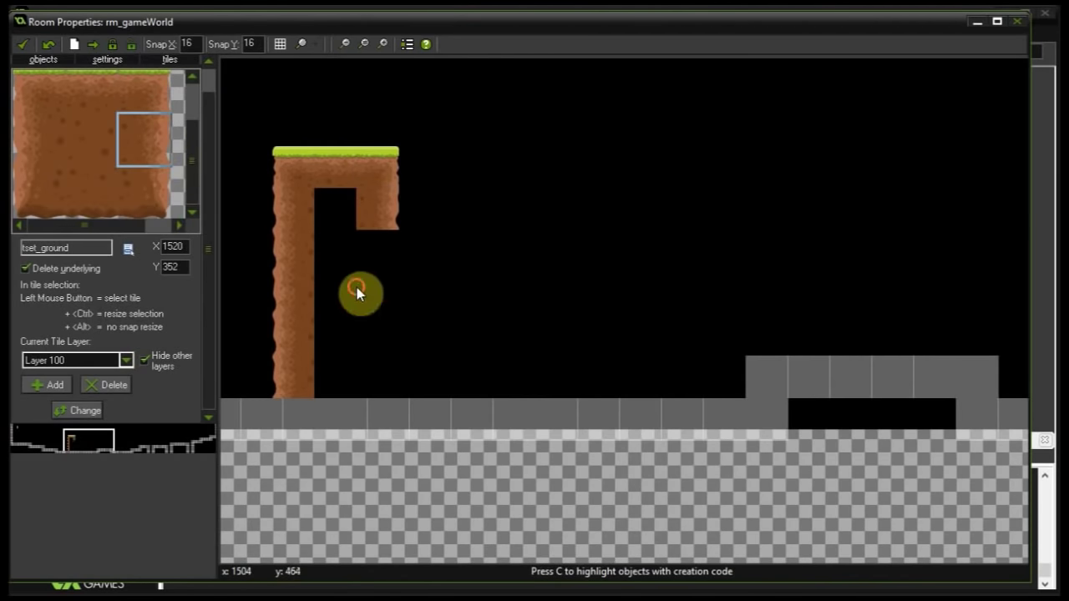
left_click_drag(359, 262, 361, 236)
left_click_drag(359, 306, 360, 278)
left_click(363, 331)
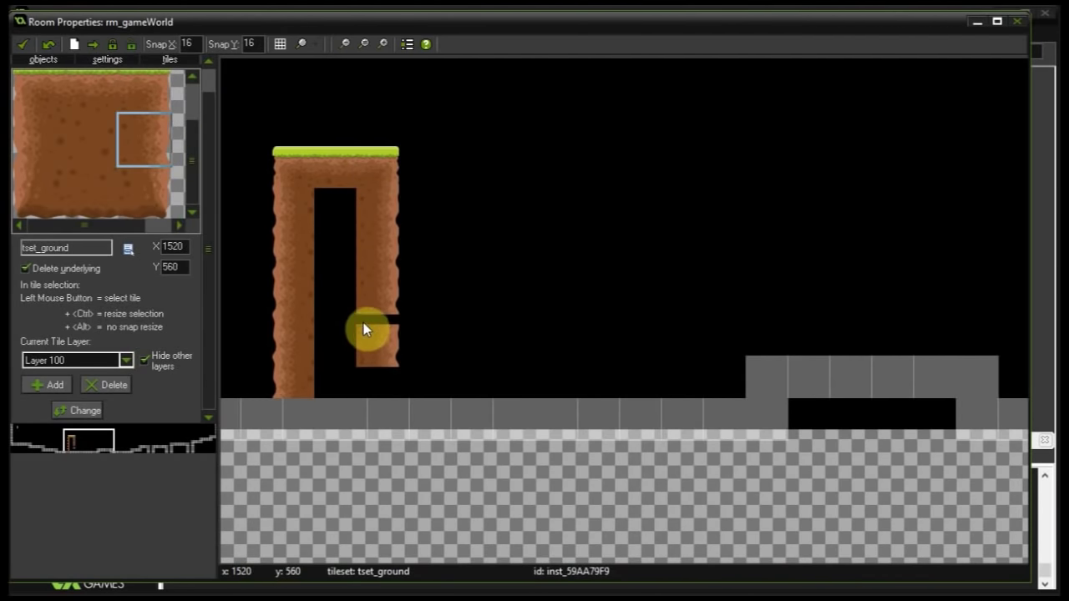
left_click(359, 371)
Fill the pillar's hollow centre with plain dirt tiles at x 1456 from y 352 to y 608
left_click(105, 171)
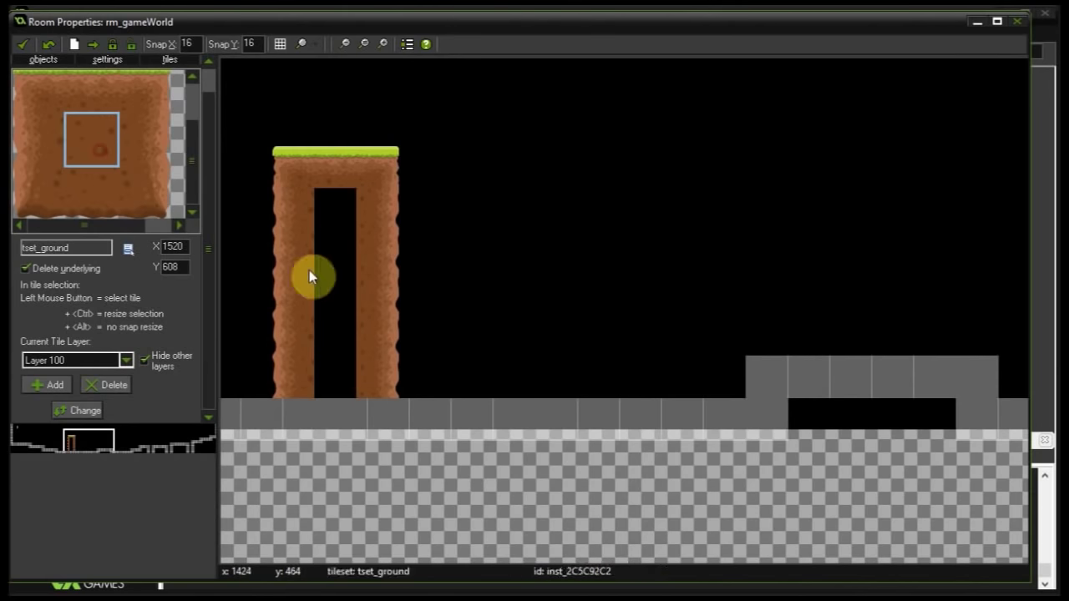
left_click(330, 205)
left_click_drag(328, 198, 321, 196)
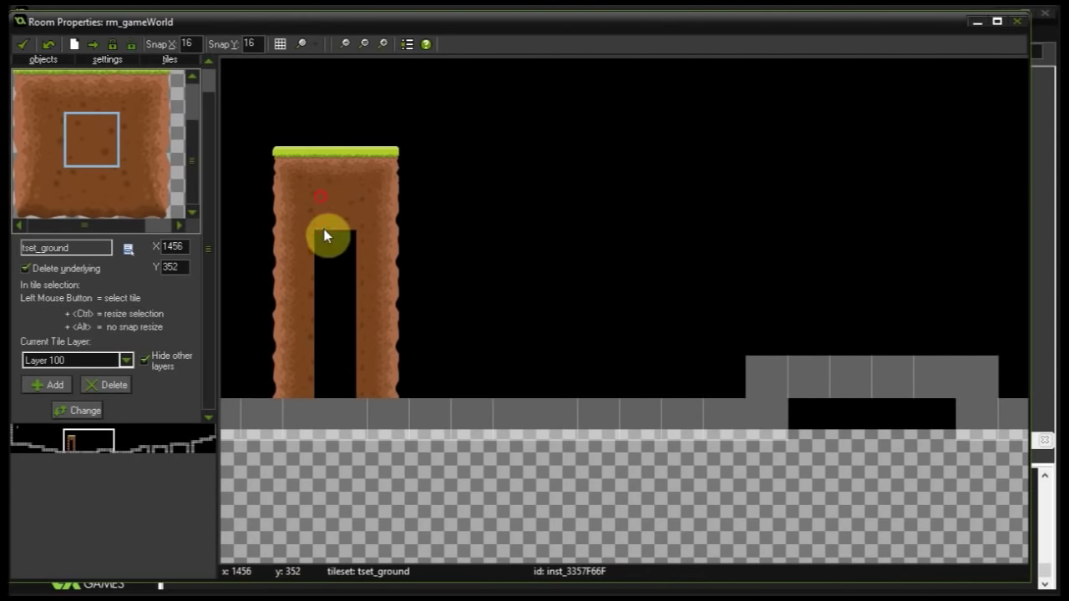
left_click(322, 238)
left_click_drag(313, 289, 281, 281)
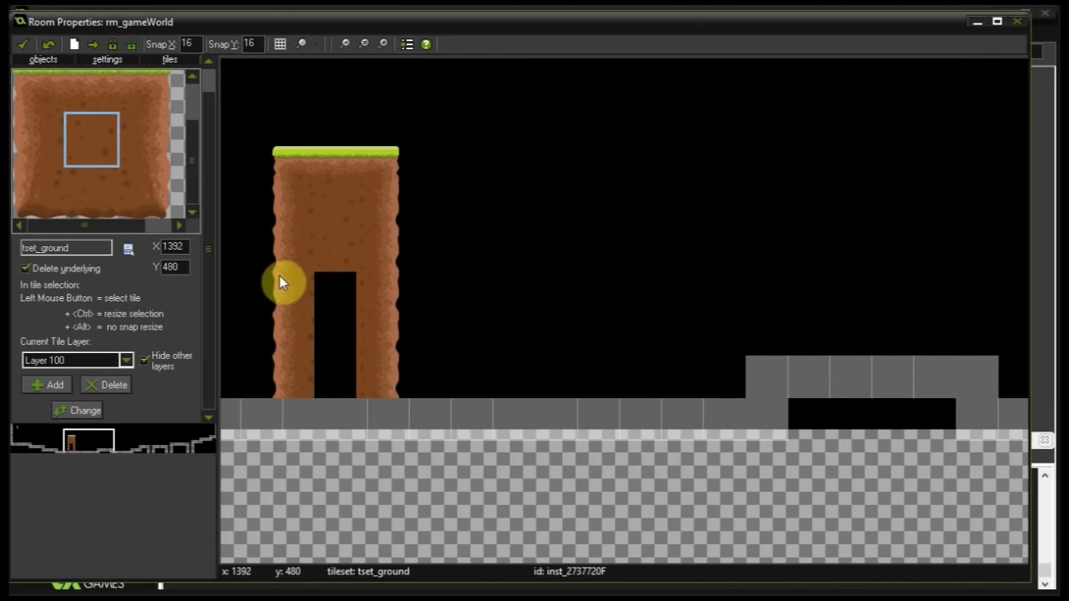
left_click(317, 281)
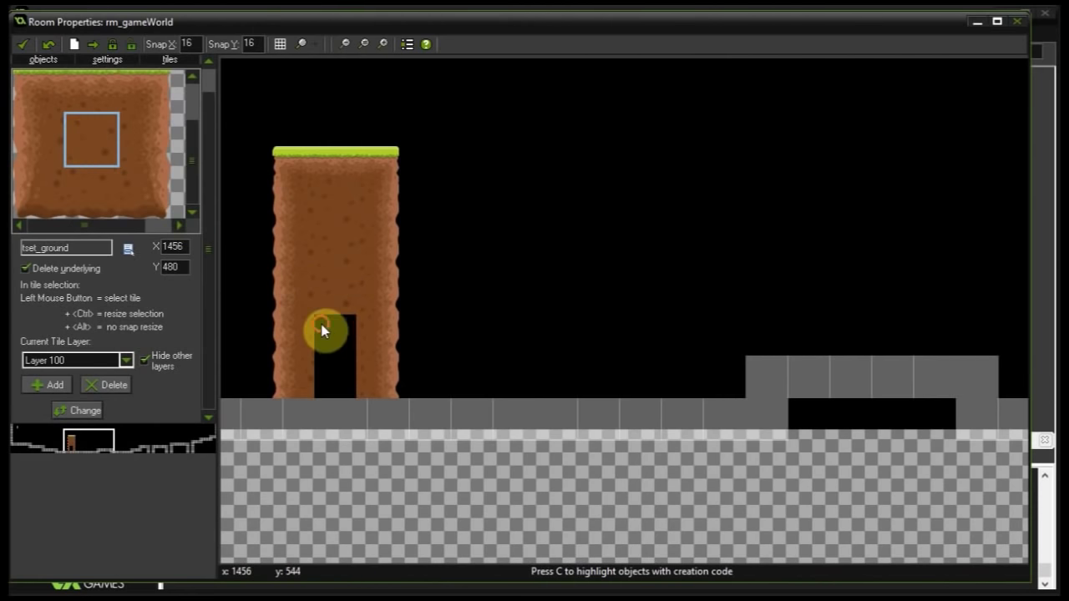
left_click(321, 326)
left_click(321, 363)
Lay a floating platform's bottom row at y 320 from x 2128 to x 2384 with bottom-left, bottom-middle and bottom-right dirt tiles
scroll(455, 280, "down", 5)
middle_click_drag(505, 271, 470, 282)
scroll(469, 286, "up", 4, "ctrl")
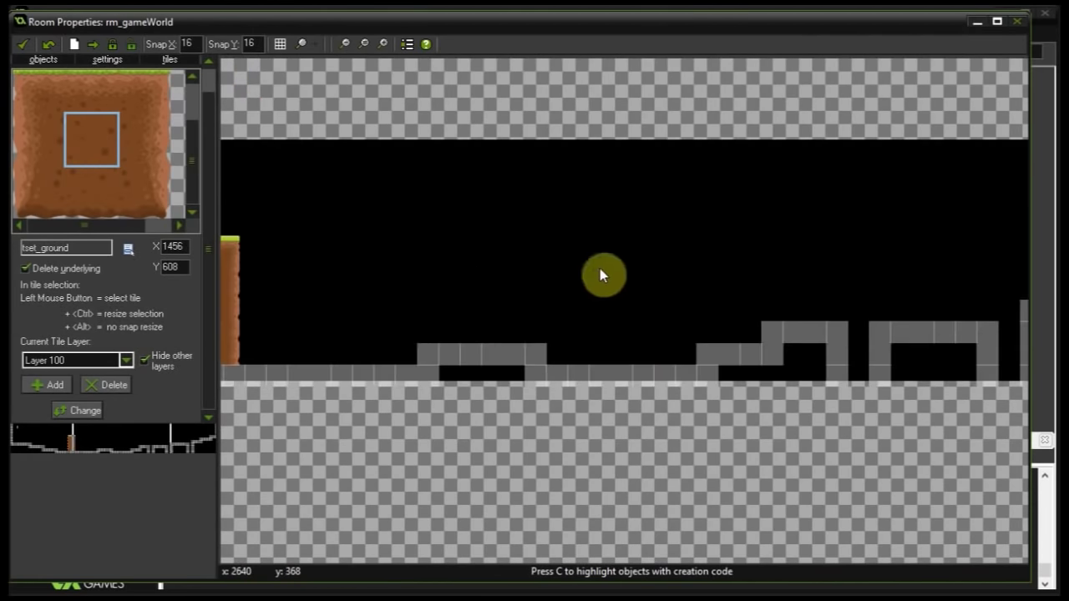
left_click(60, 210)
left_click(318, 285)
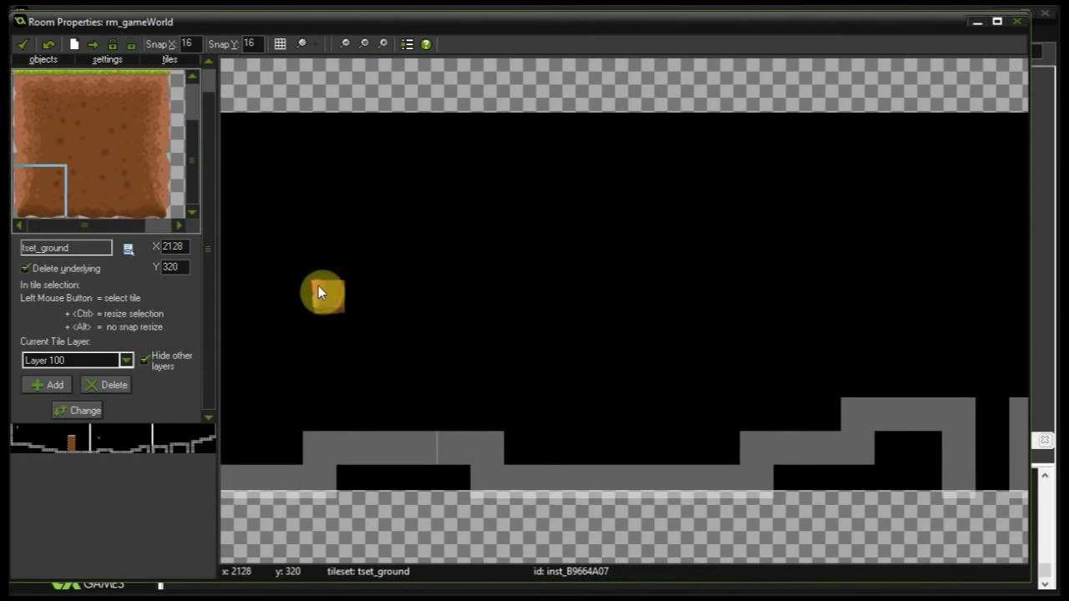
left_click(89, 193)
left_click(352, 286)
left_click(386, 284)
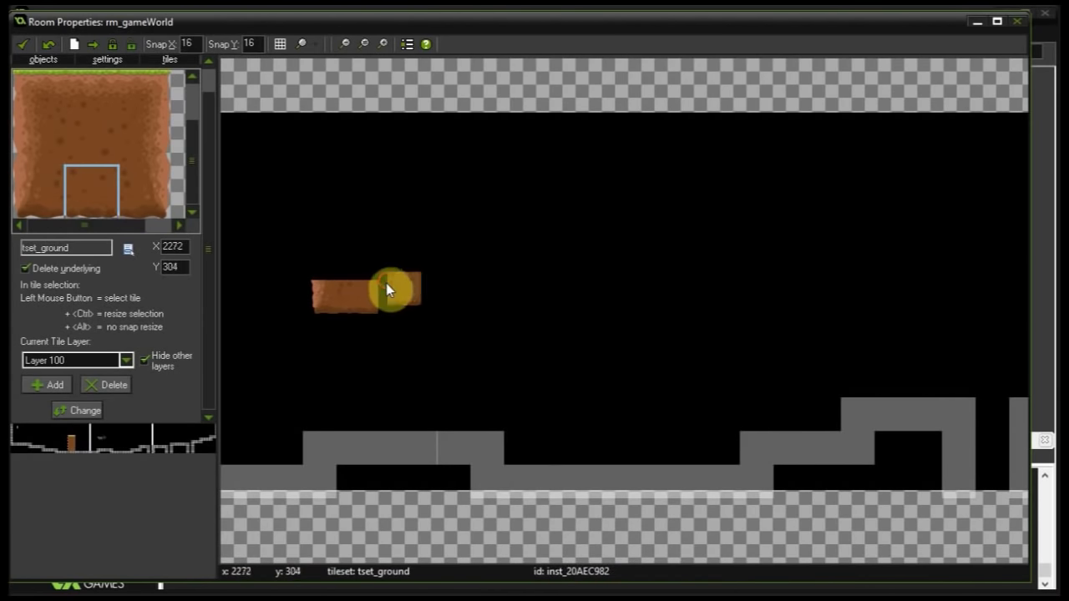
left_click(421, 290)
scroll(419, 284, "up", 2)
left_click(159, 197)
left_click(469, 286)
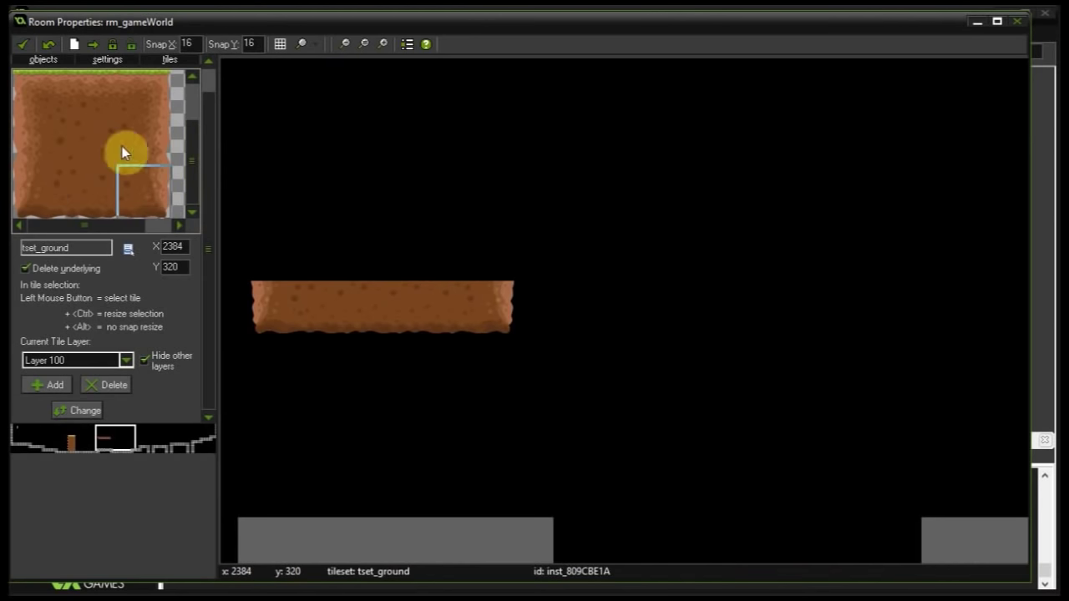
Build the floating platform's right side at x 2384 with a right-edge dirt tile at y 256 and a grass-topped corner at y 192
left_click(142, 146)
left_click_drag(466, 219, 474, 234)
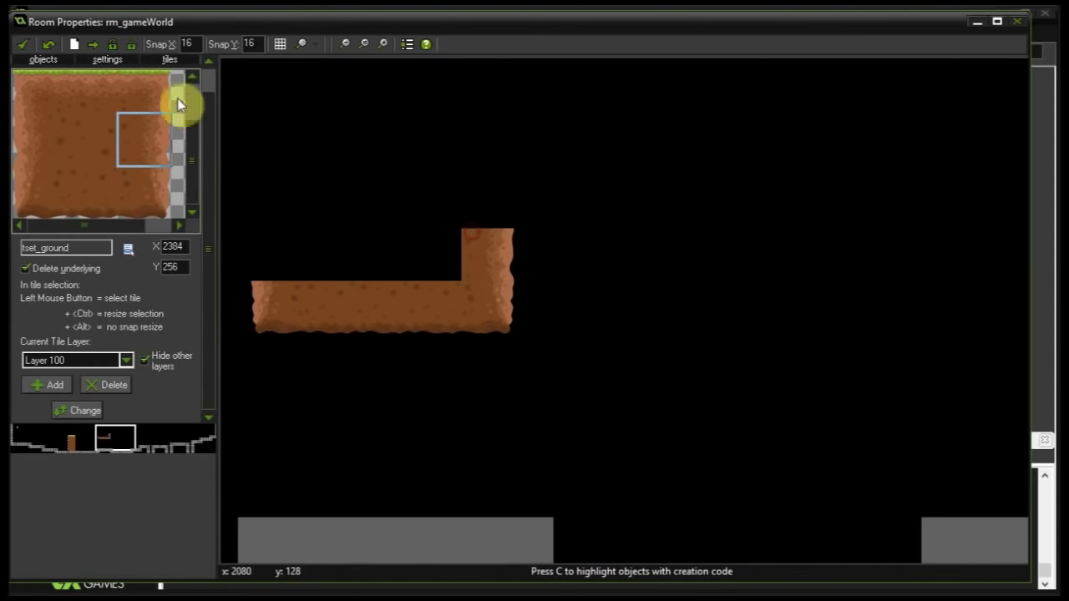
left_click(146, 88)
left_click(431, 167)
left_click_drag(431, 167, 466, 181)
Complete the floating platform's grass top at y 192 through x 2128 and place the left-edge dirt tile at x 2128, y 256
left_click(99, 94)
left_click_drag(372, 176, 309, 187)
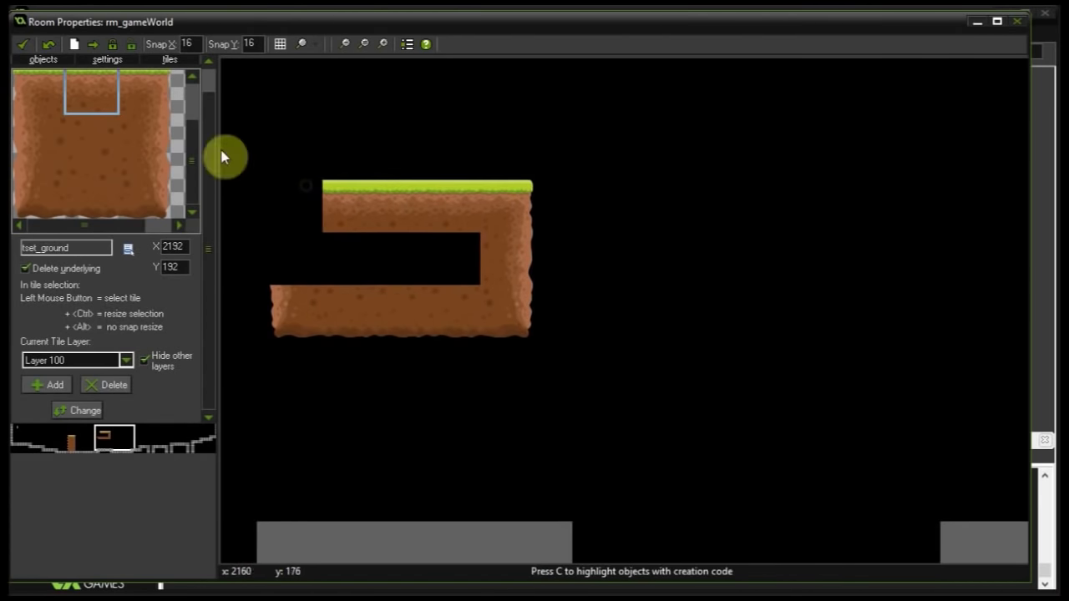
left_click(53, 86)
left_click_drag(238, 179, 274, 188)
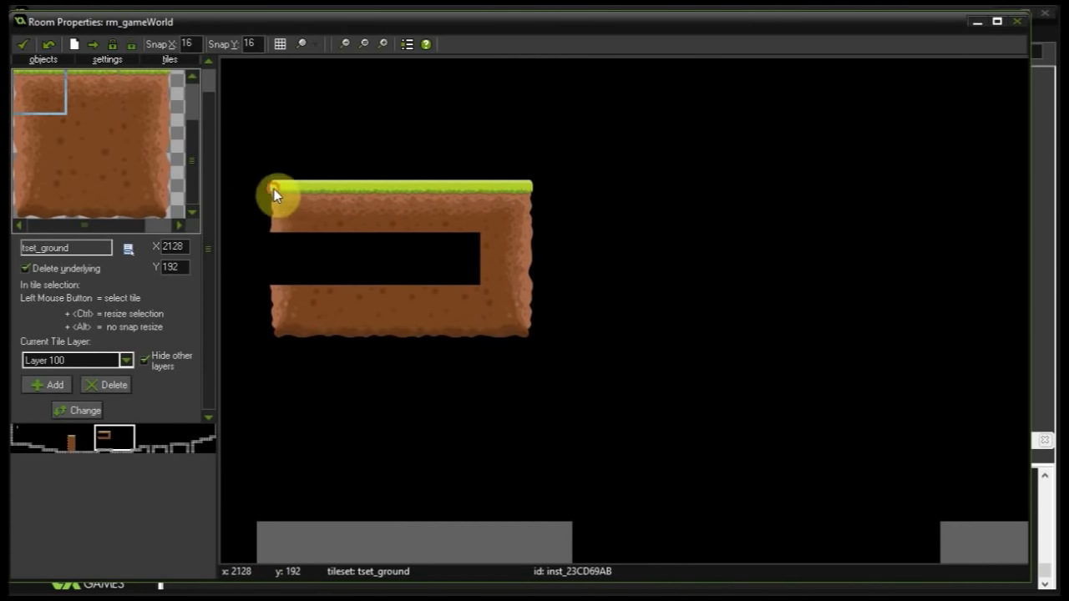
left_click(49, 138)
left_click(236, 242)
left_click_drag(237, 242, 274, 240)
Fill the floating platform's hollow centre with plain dirt tiles at y 256 from x 2192 to x 2320
left_click(84, 152)
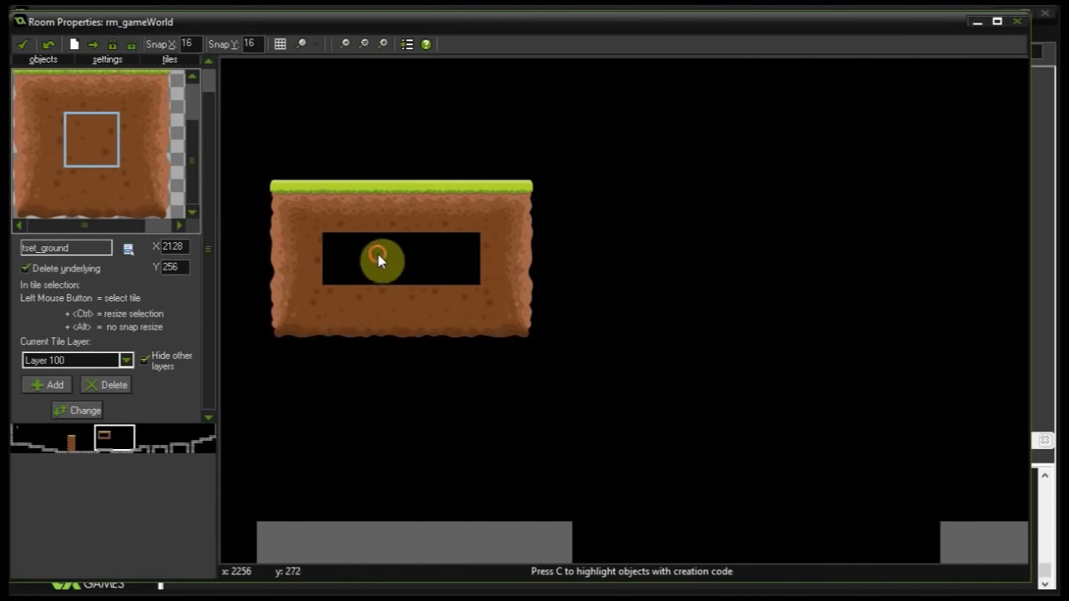
left_click_drag(381, 255, 437, 237)
scroll(437, 237, "down", 2, "ctrl")
scroll(440, 242, "down", 3, "ctrl")
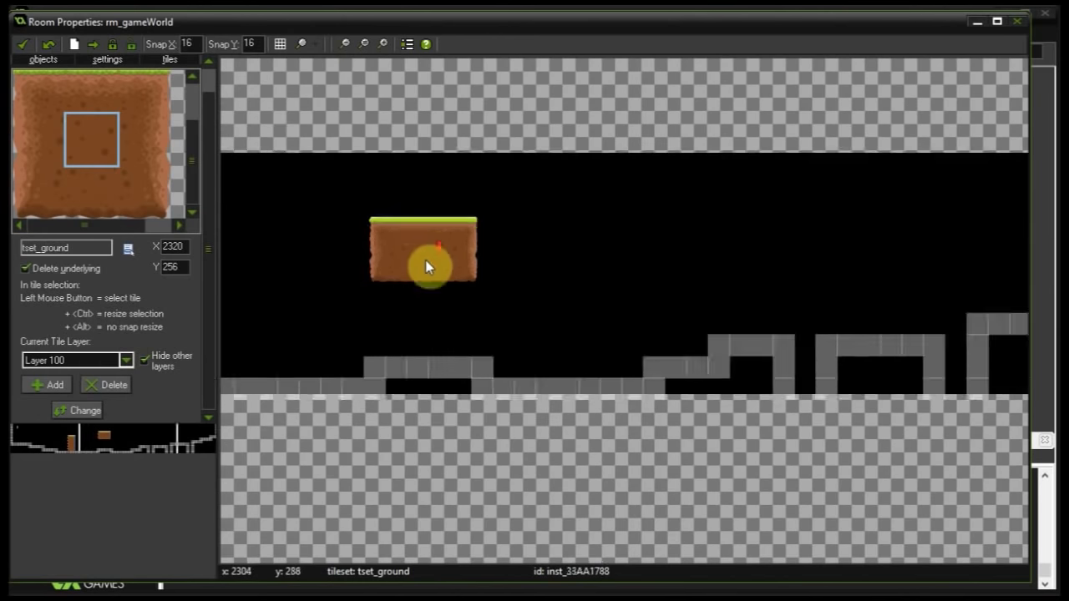
Start a background block by the room's right wall with left-edge dirt tiles at x 4720 from y 368 up to y 176
scroll(439, 304, "up", 3, "ctrl")
scroll(504, 326, "up", 1, "ctrl")
middle_click_drag(678, 240, 261, 234)
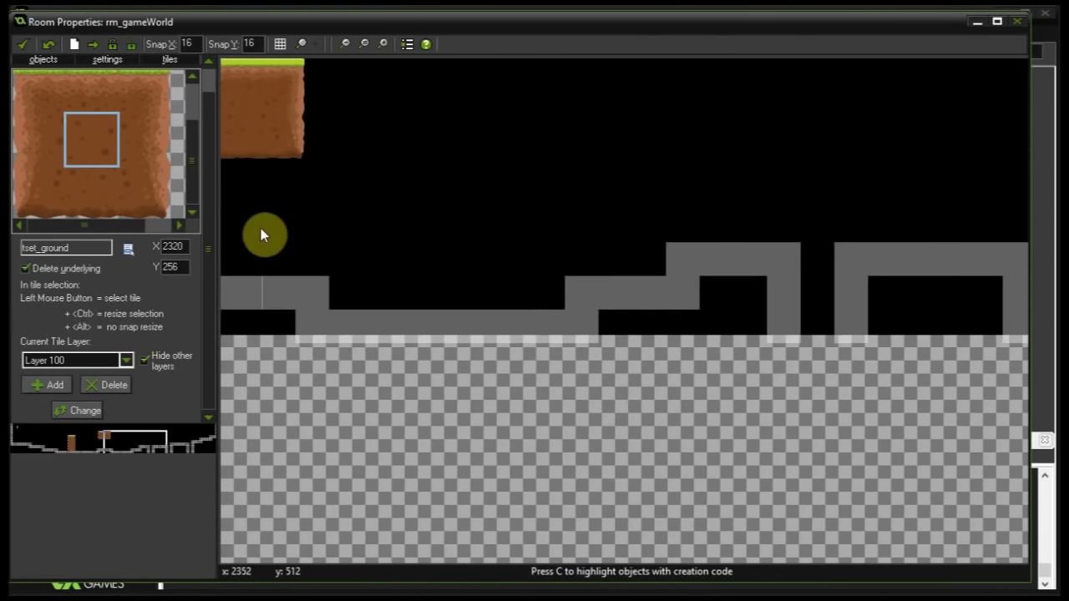
mouse_move(694, 221)
middle_mouse_down()
mouse_move(271, 227)
mouse_move(544, 237)
mouse_move(460, 230)
mouse_move(346, 254)
mouse_move(555, 303)
middle_mouse_up()
scroll(554, 299, "up", 1, "ctrl")
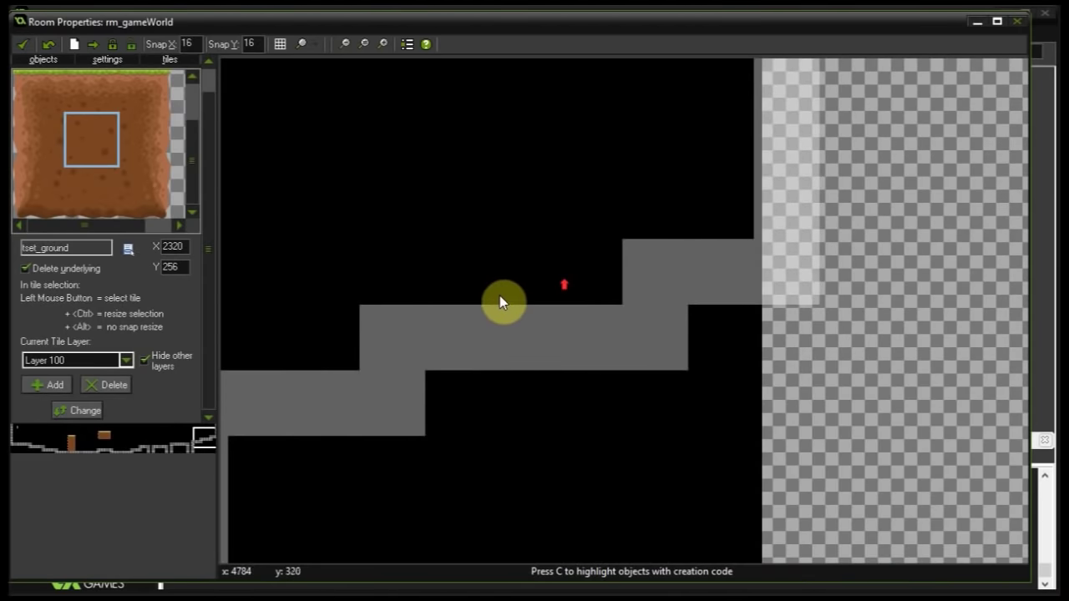
middle_click_drag(480, 313, 417, 327)
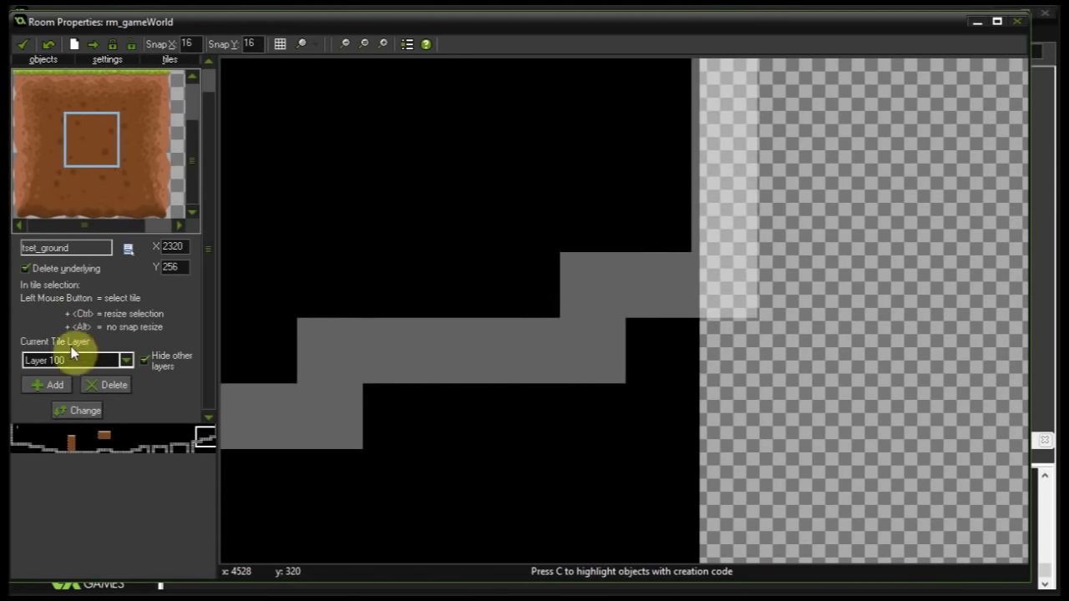
left_click(38, 150)
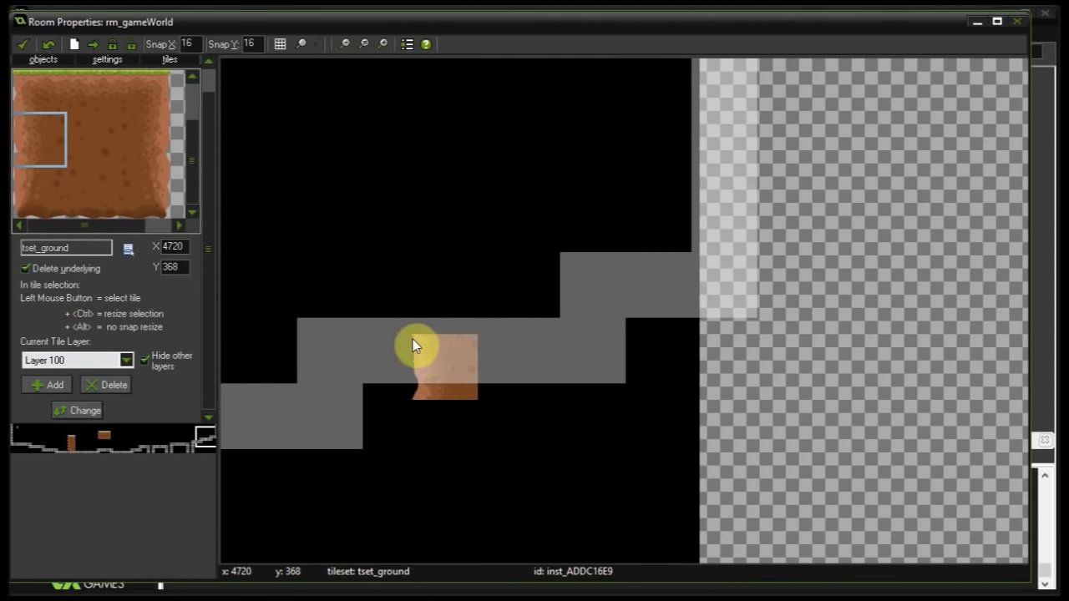
left_click(414, 347)
left_click(425, 278)
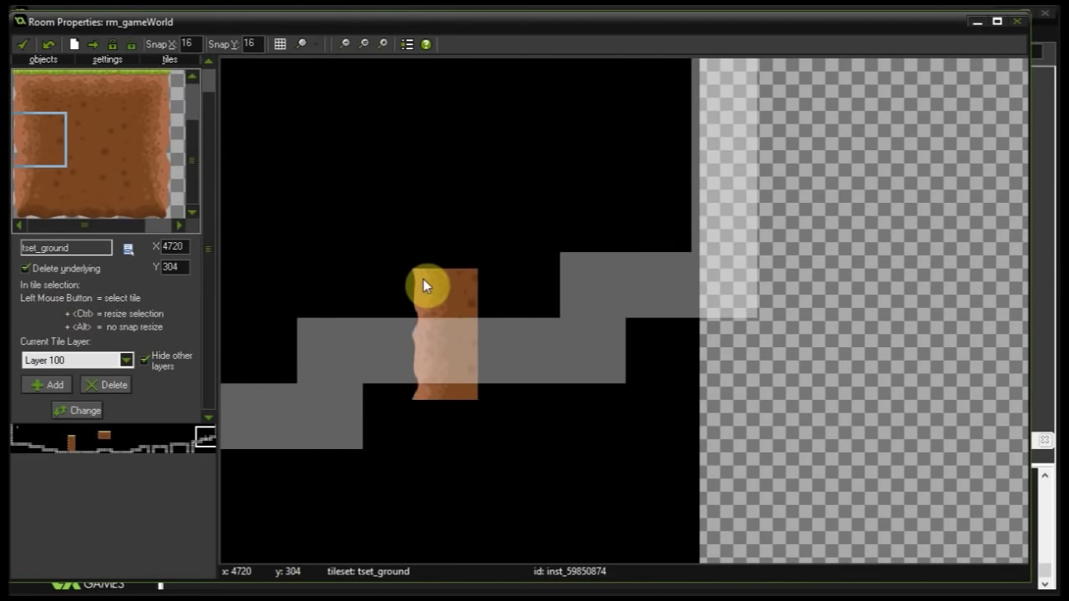
left_click(424, 210)
left_click(429, 147)
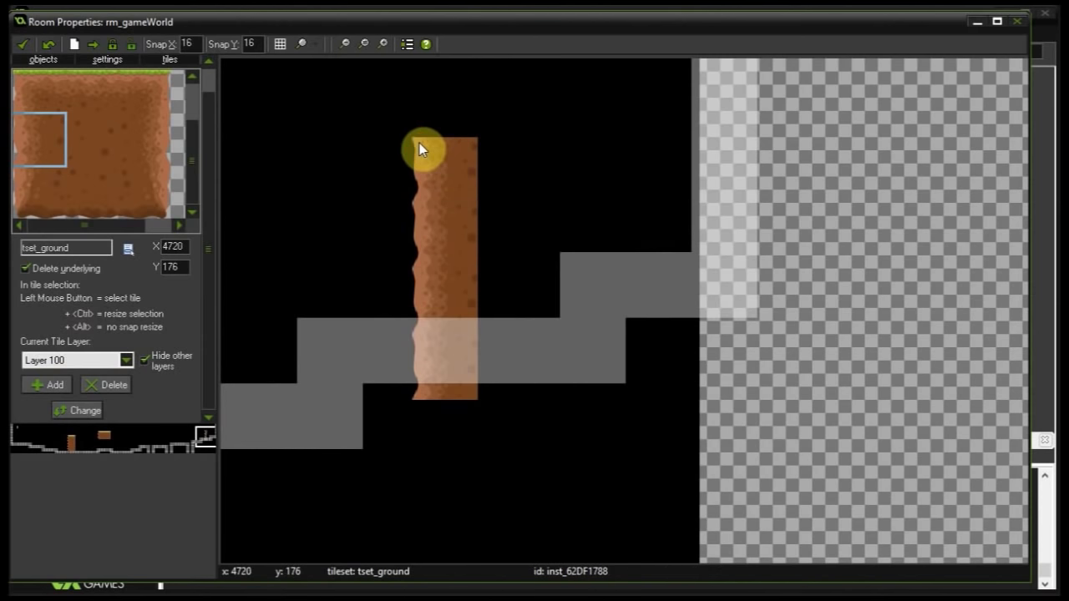
Cap the background block at y 112 with a grass-topped left corner at x 4720 and grass-top tiles through x 4976
left_click(41, 93)
left_click(423, 89)
middle_click_drag(515, 162, 462, 228)
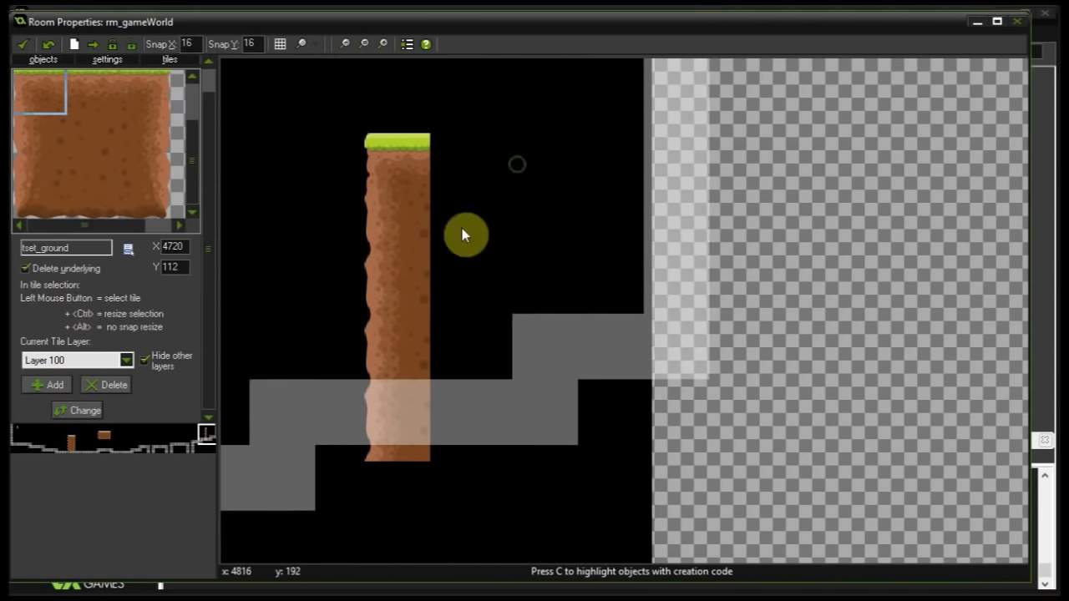
left_click(86, 89)
left_click_drag(527, 158, 429, 145)
left_click(543, 158)
left_click_drag(542, 158, 505, 146)
left_click_drag(578, 141, 569, 142)
left_click(638, 144)
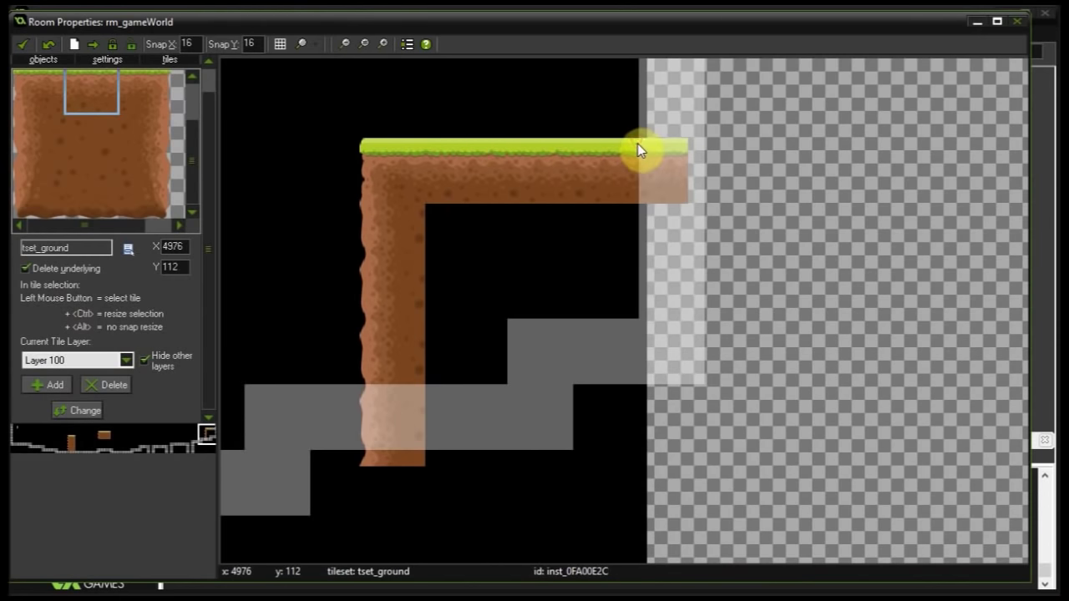
Fill the block with plain dirt tiles from y 176 to y 304 at x 4784 and x 4848, and to y 240 through x 4976
left_click(102, 127)
left_click_drag(483, 260, 433, 212)
left_click_drag(448, 331, 435, 284)
left_click_drag(450, 371, 436, 350)
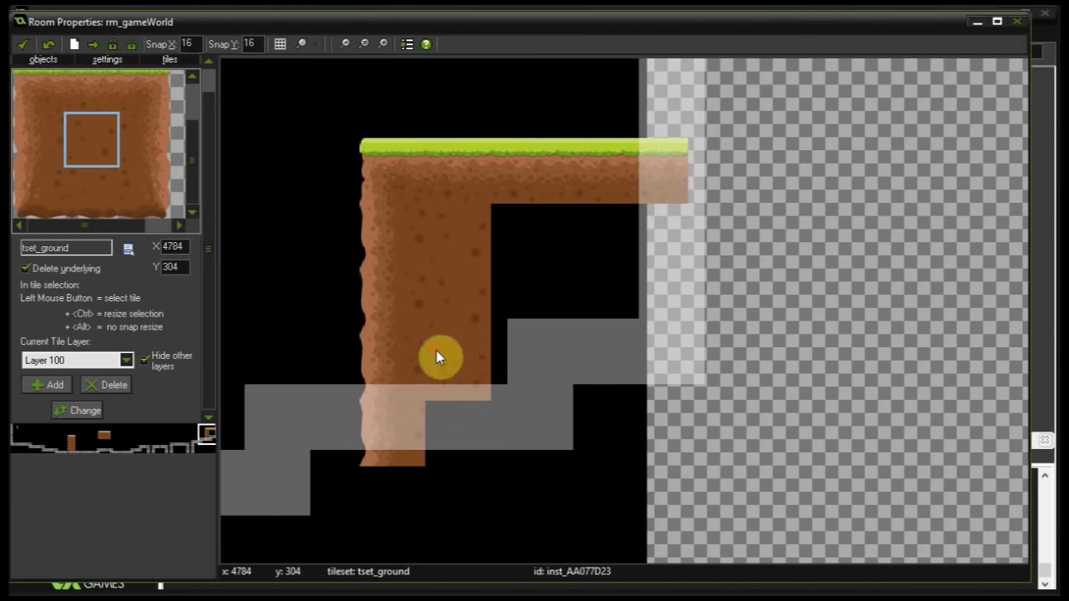
left_click_drag(512, 339, 502, 336)
left_click(501, 284)
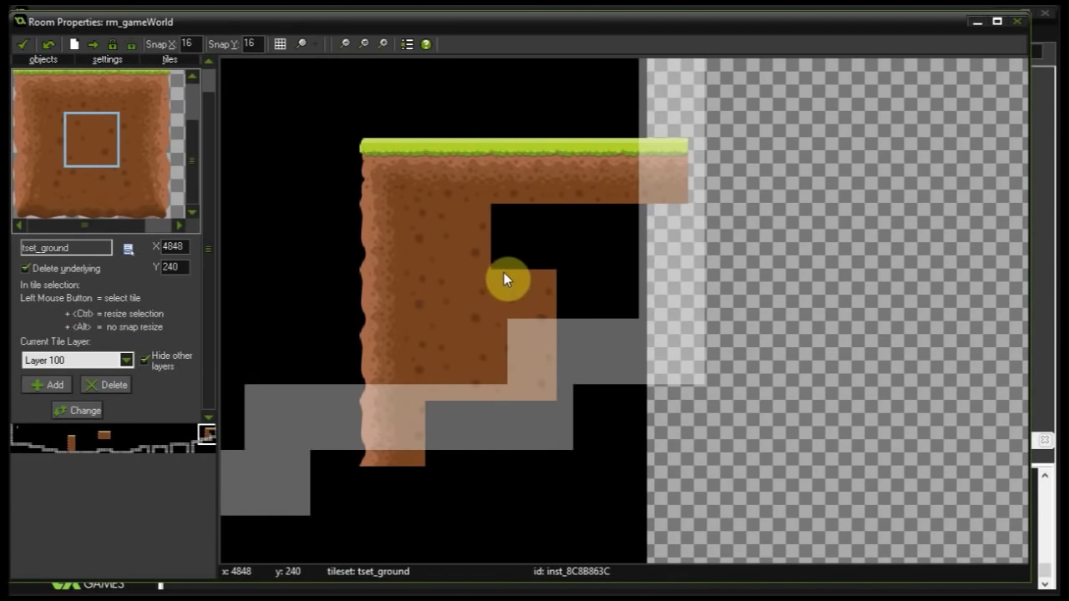
mouse_move(504, 220)
left_mouse_down()
mouse_move(560, 220)
mouse_move(575, 295)
mouse_move(647, 268)
mouse_move(637, 272)
left_mouse_up()
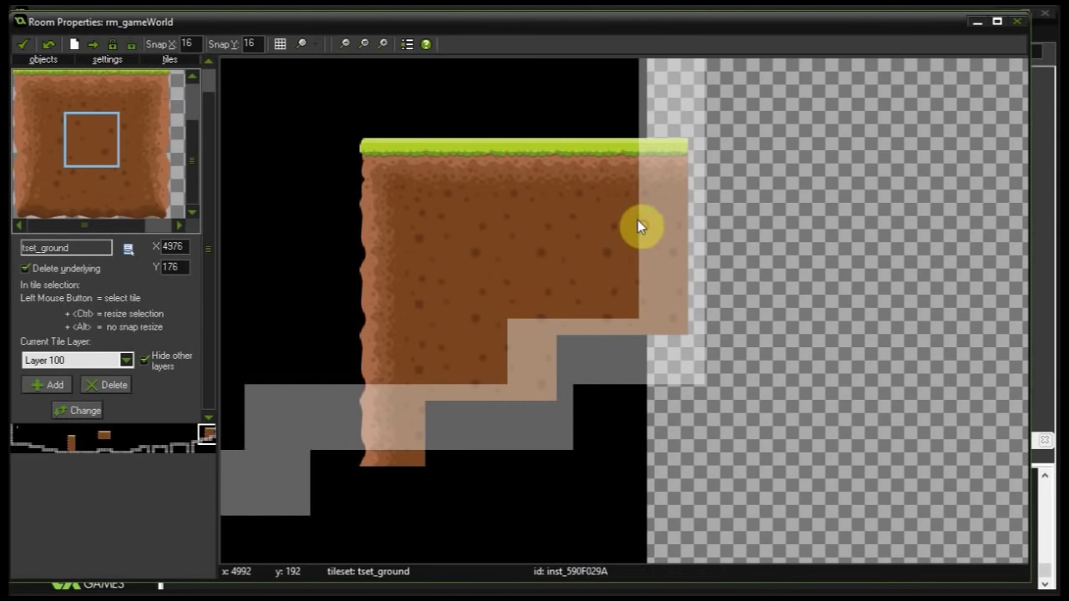
Stop hiding the other tile layers, look over the whole level and the pillar, and accept the room changes
left_click(145, 359)
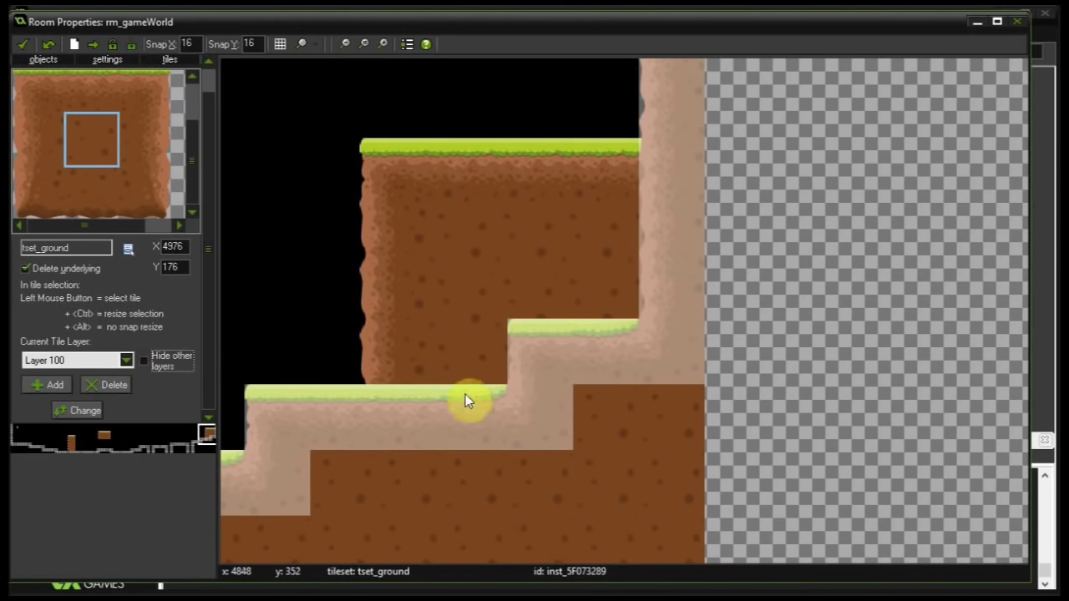
scroll(524, 368, "down", 4)
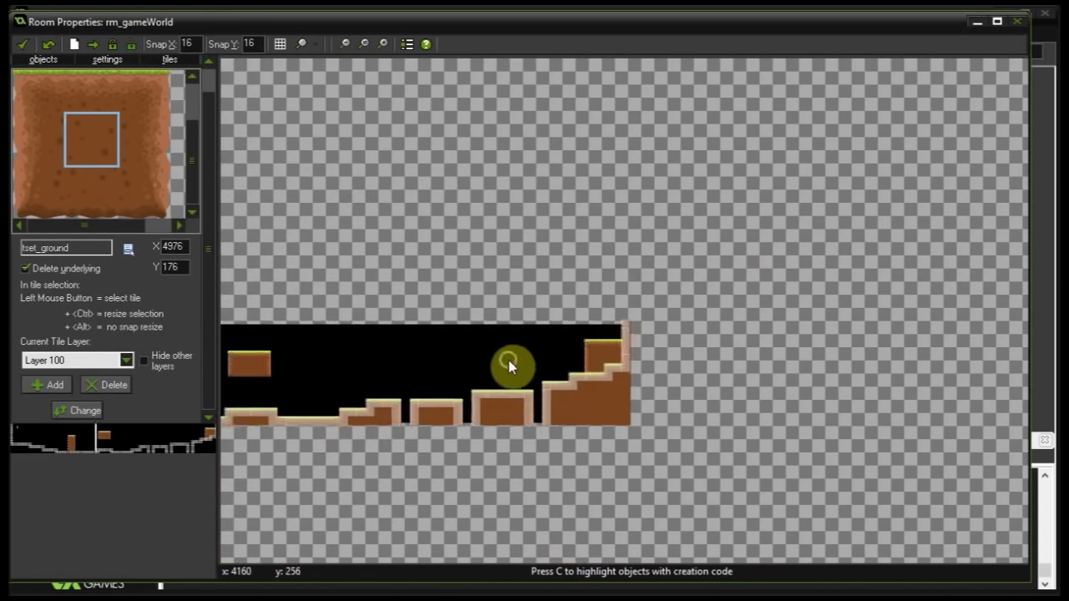
middle_click_drag(547, 320, 673, 304)
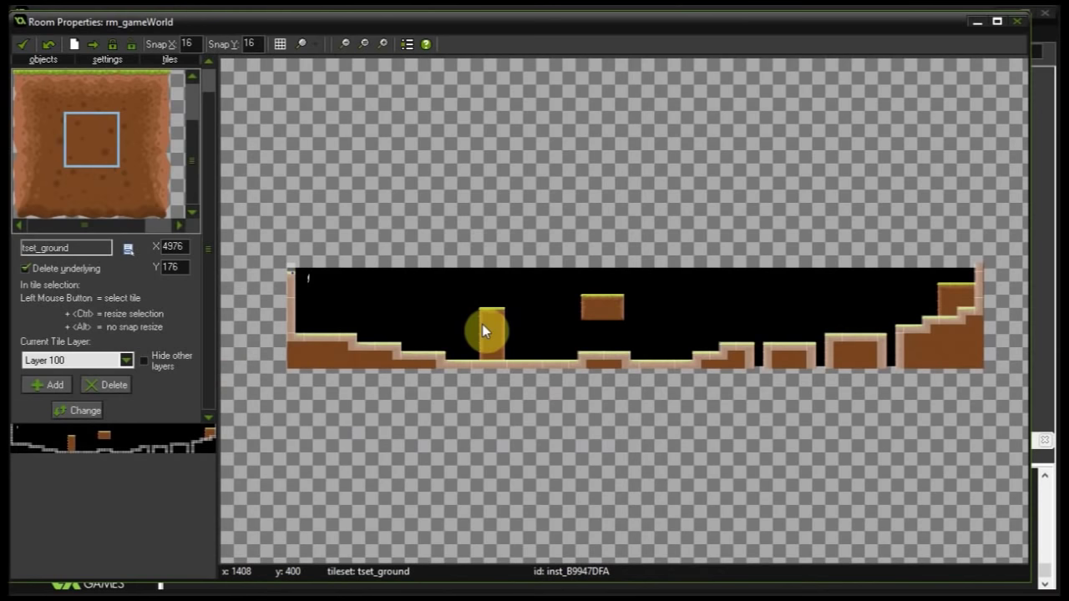
scroll(482, 324, "up", 3)
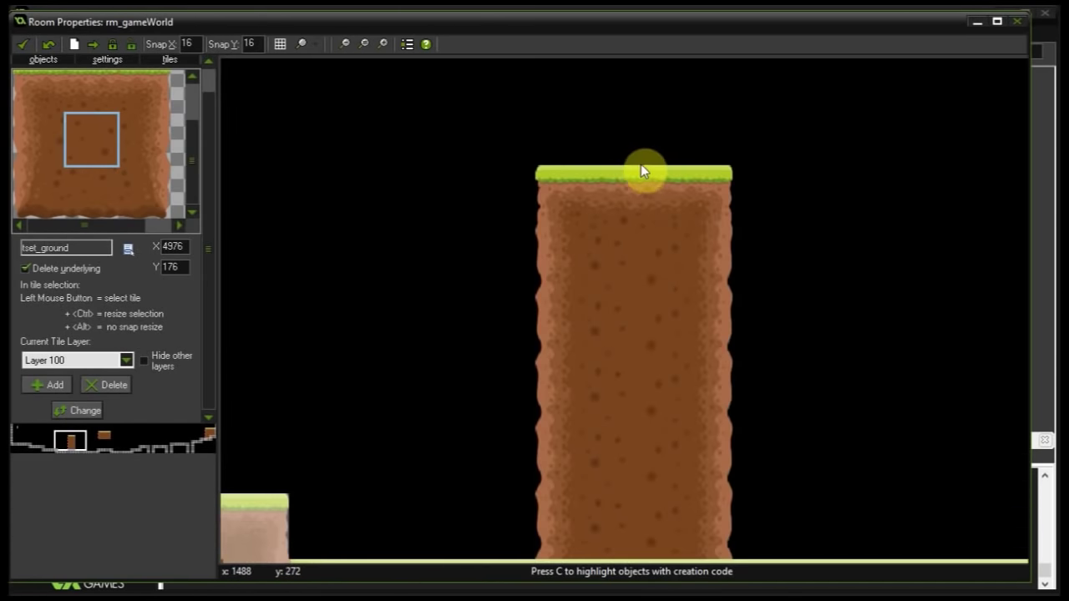
left_click(22, 49)
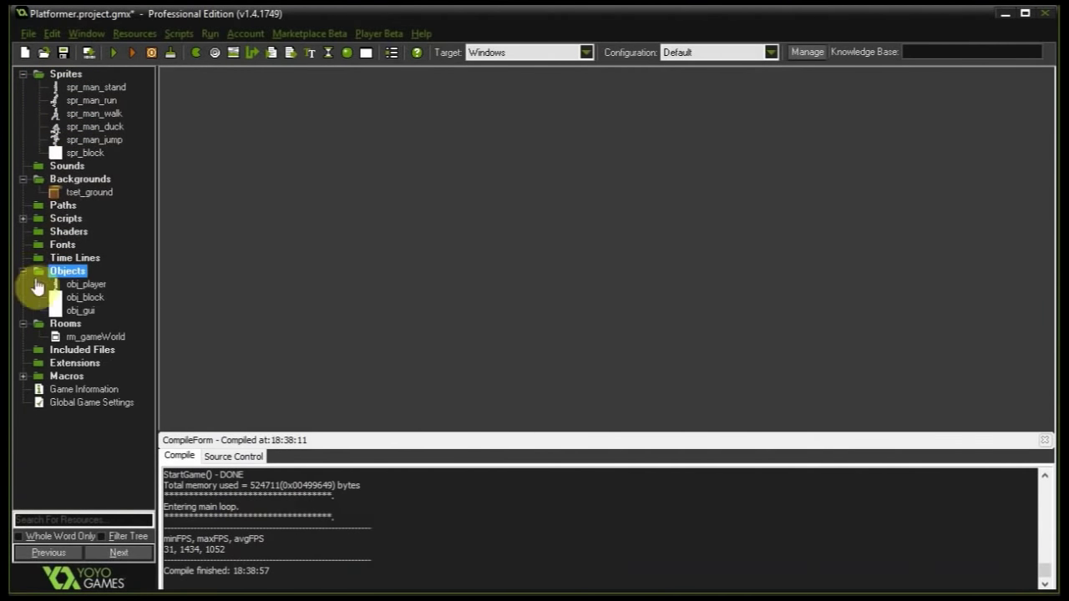
Make obj_block invisible in its object properties and save the project
double_click(76, 299)
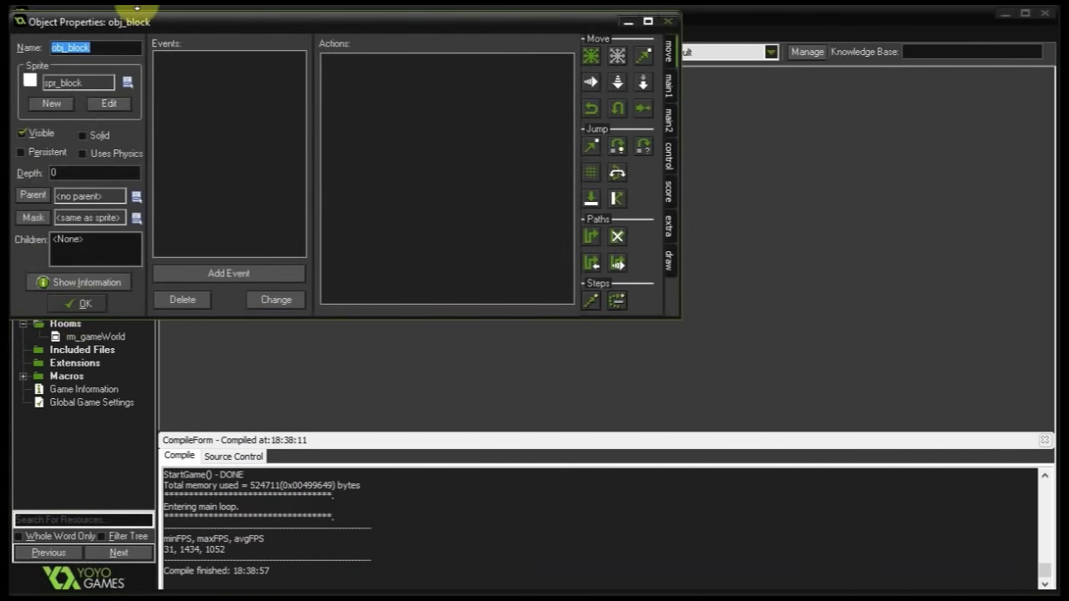
left_click_drag(145, 34, 344, 119)
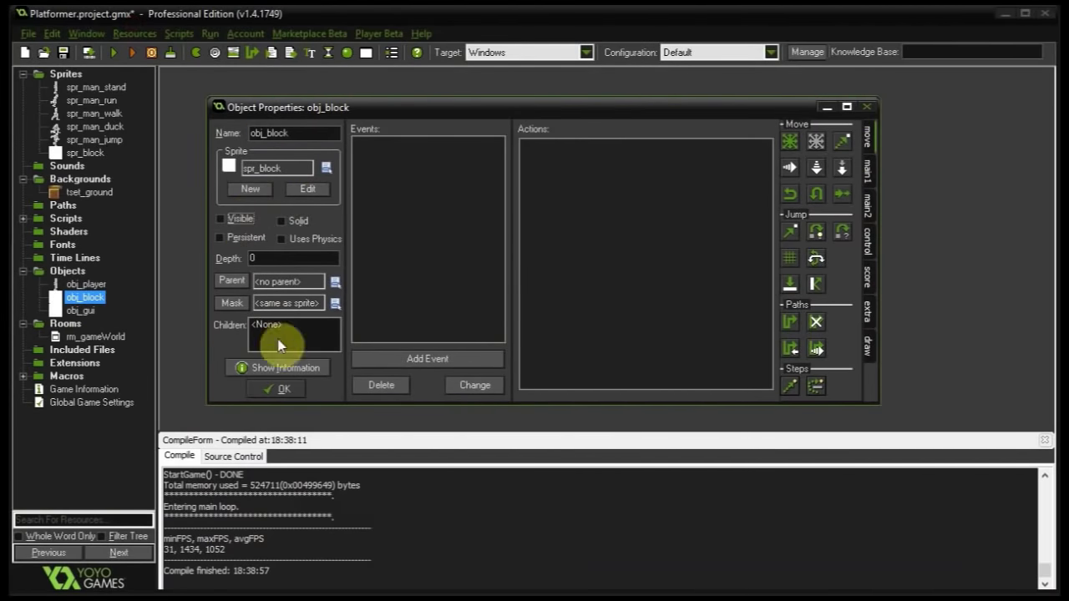
left_click(280, 388)
left_click(66, 53)
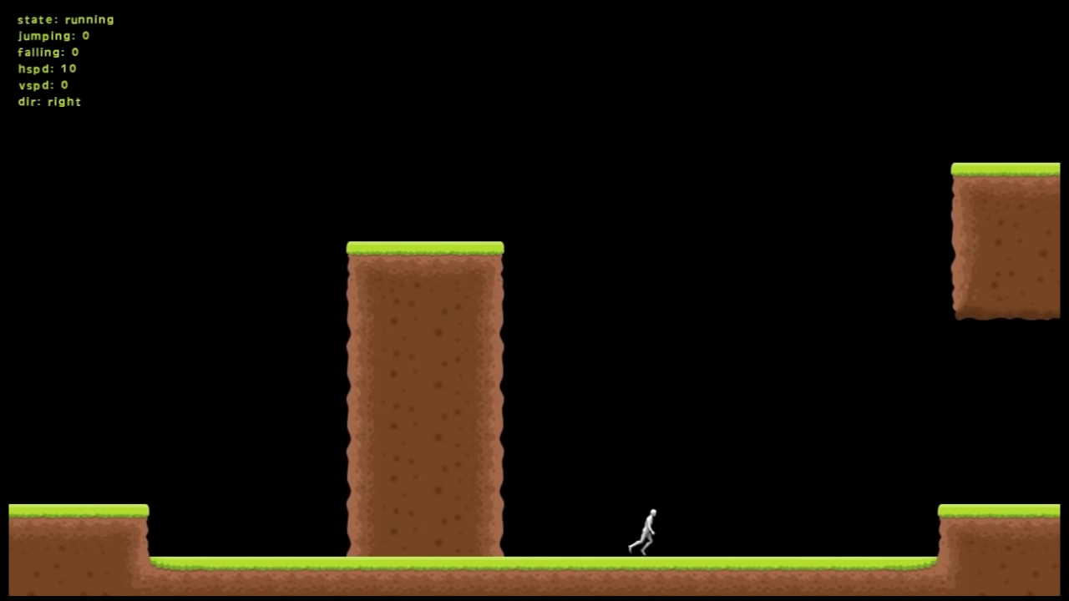
Playtest the level by running and jumping past the floating platform and over the gaps to the far right block and back
key("space")
key("space")
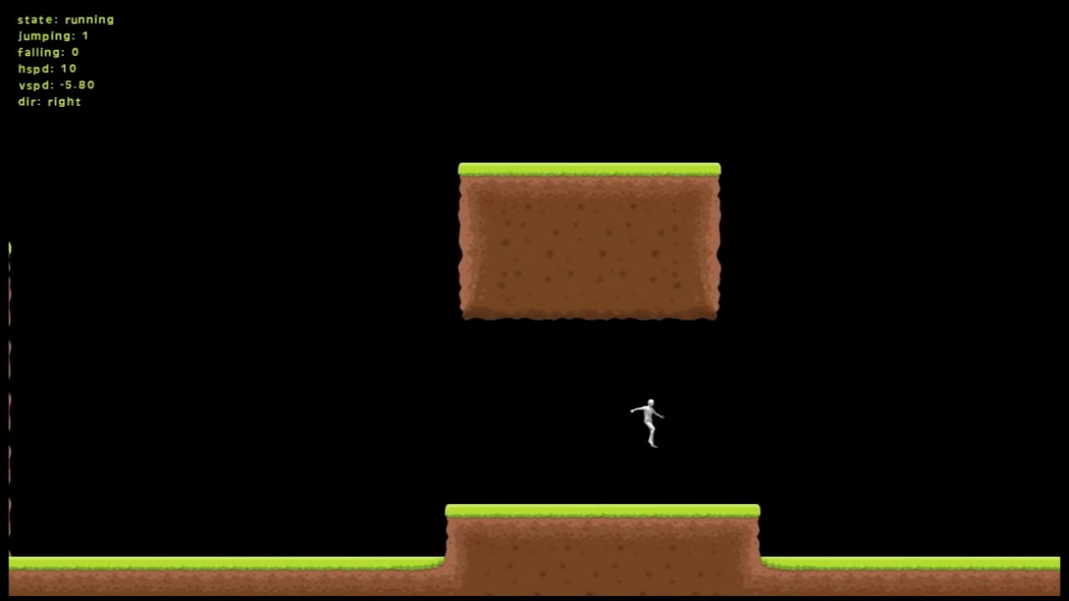
key("space")
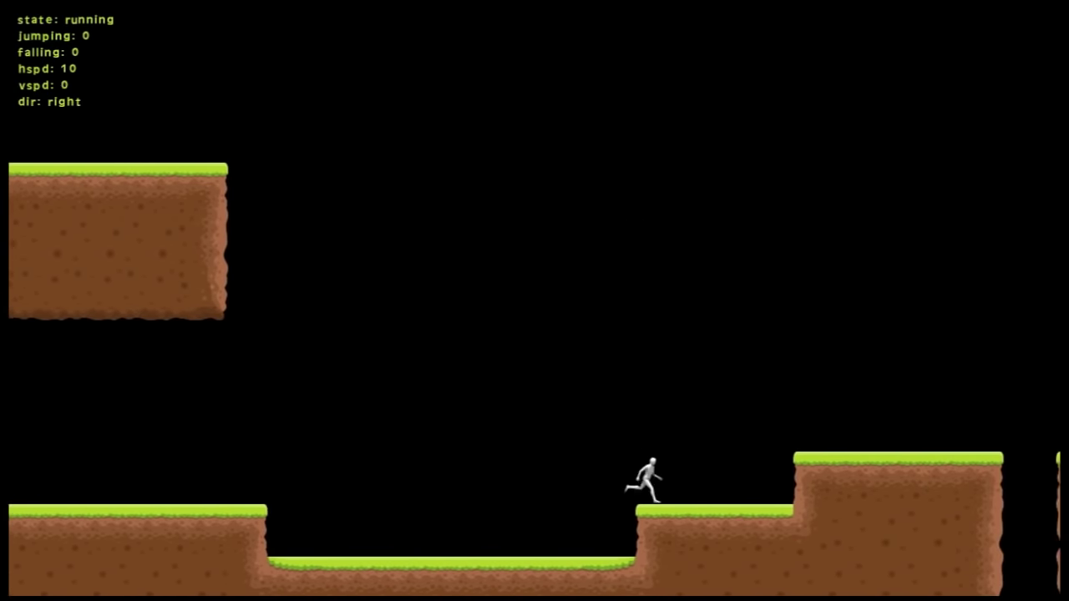
key("space")
key("space")
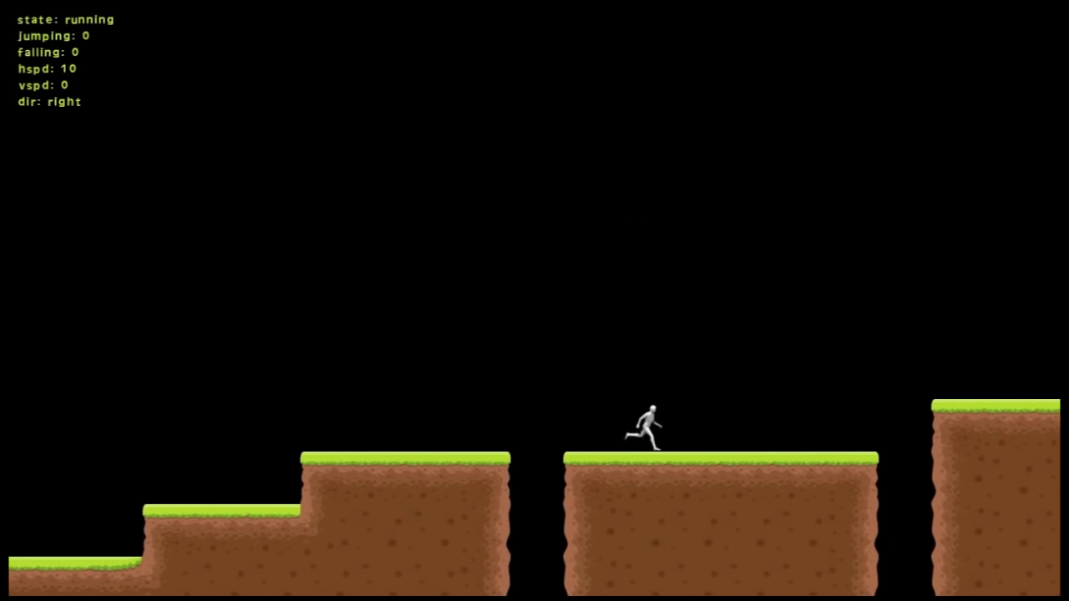
key("space")
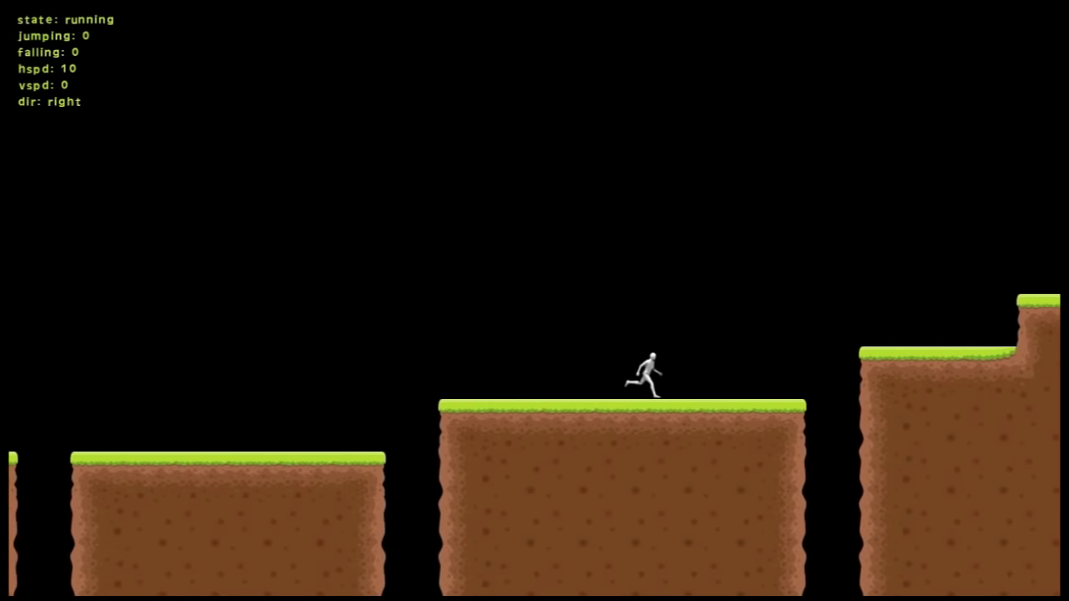
key("space")
key("space")
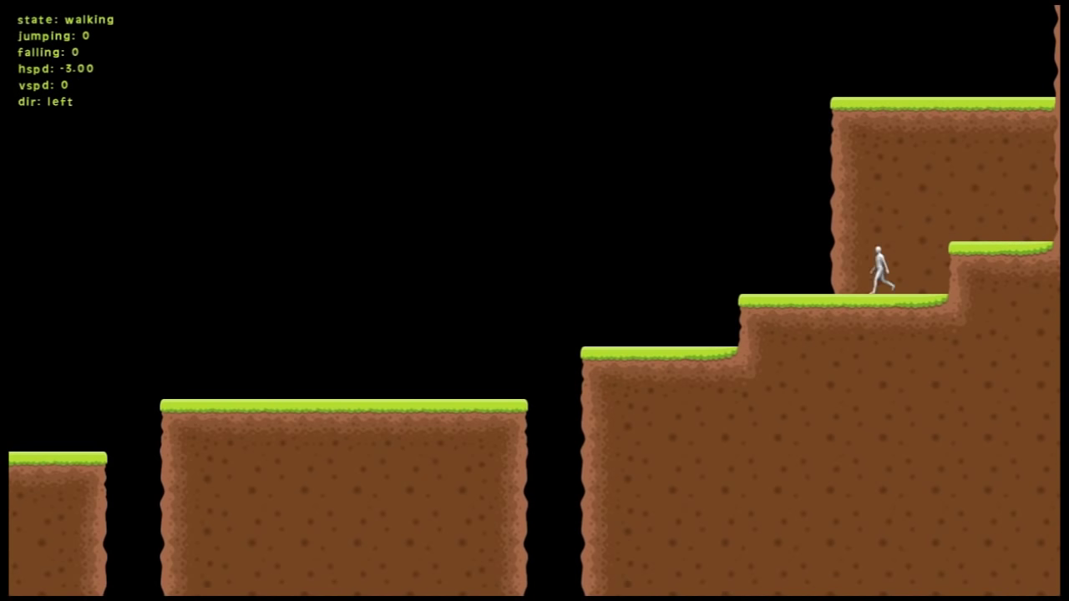
key("shift")
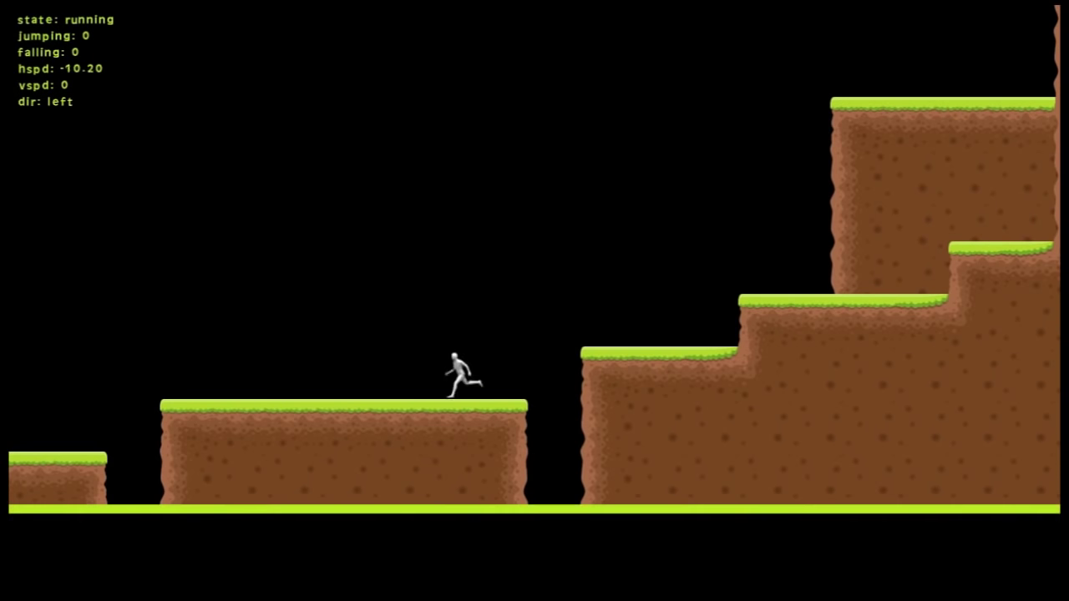
key("space")
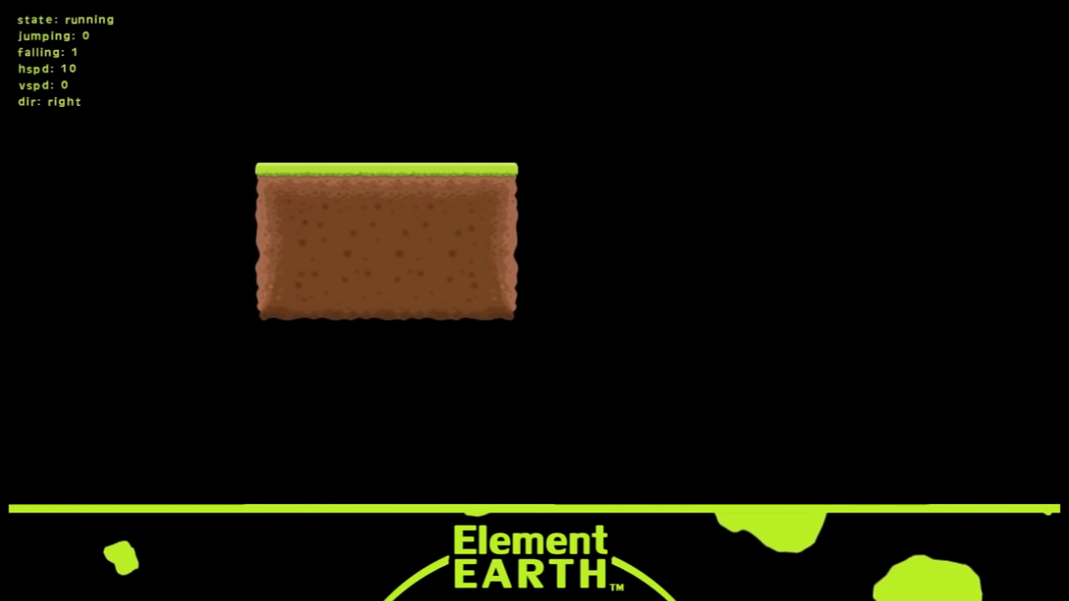
key("space")
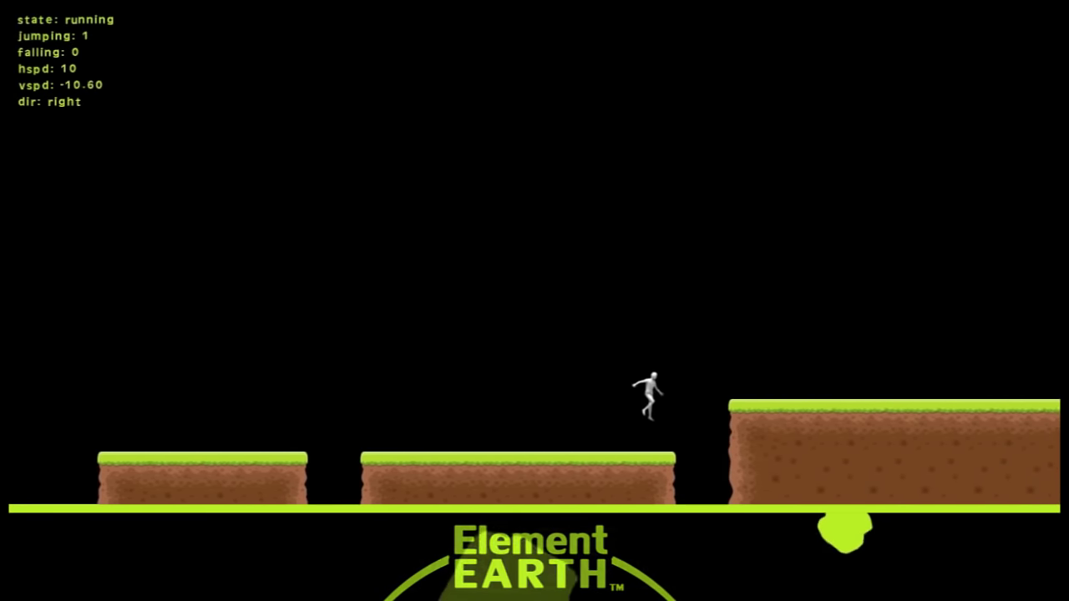
key("space")
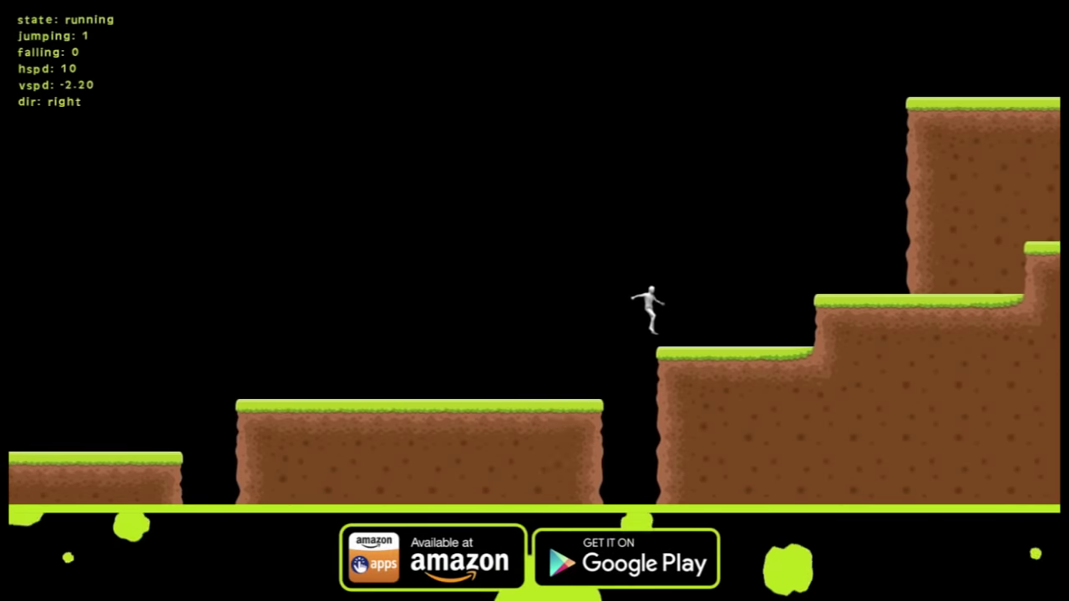
key("space")
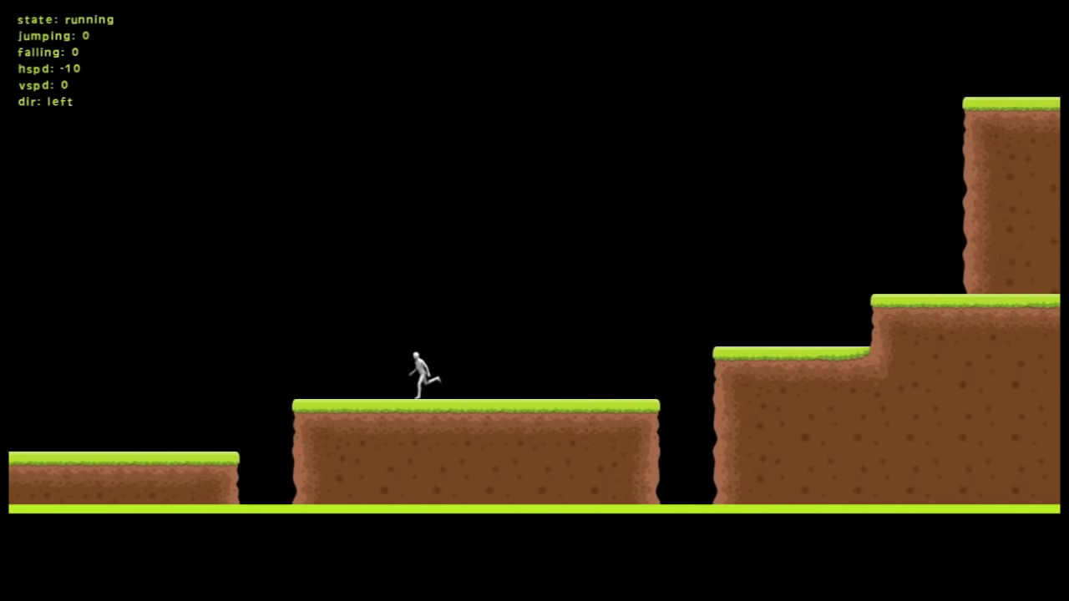
key("space")
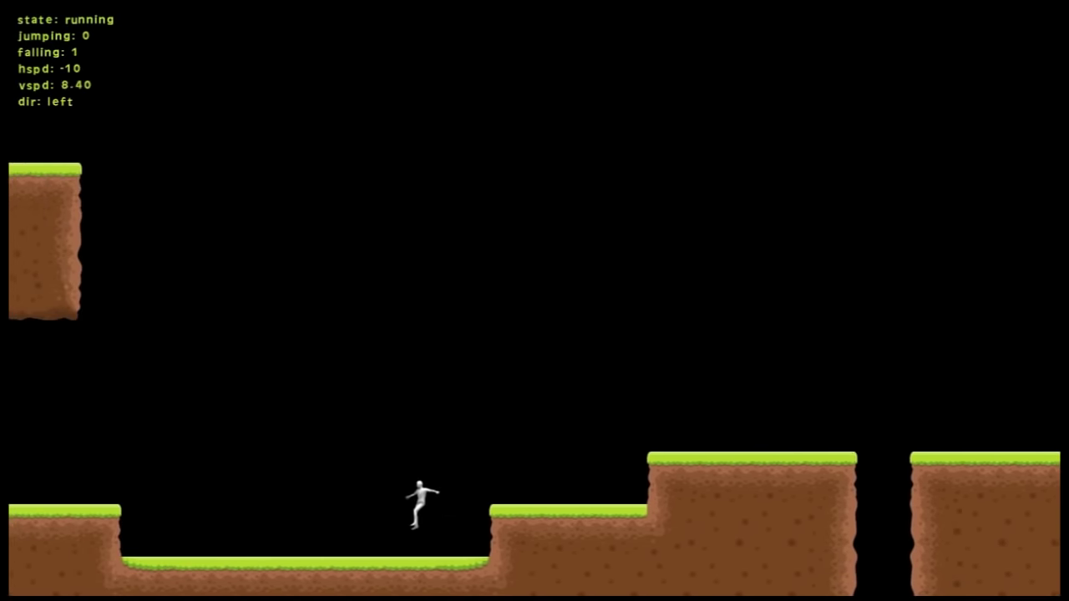
key("space")
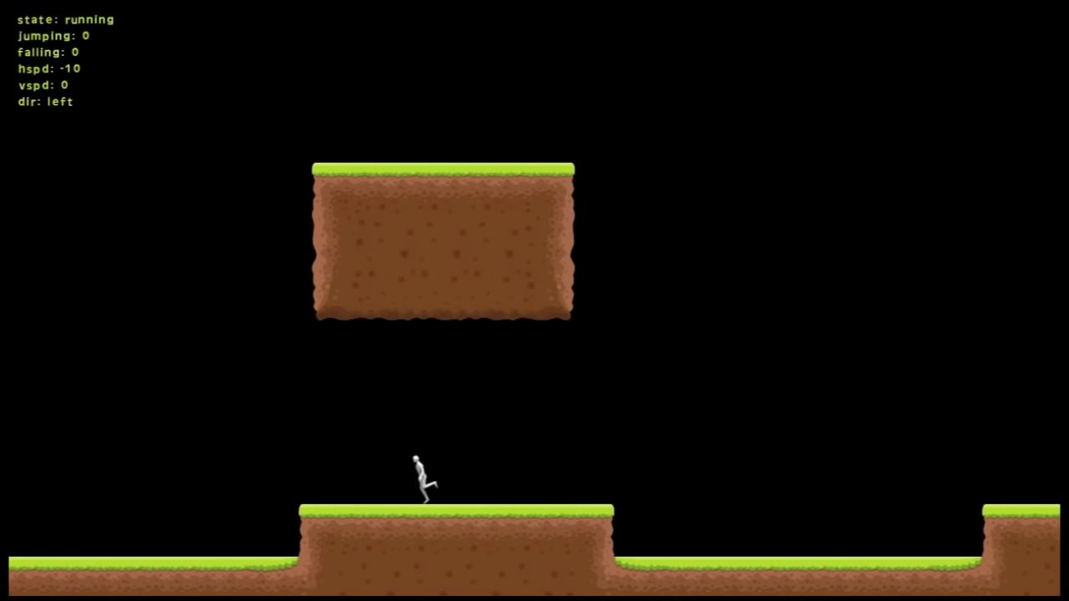